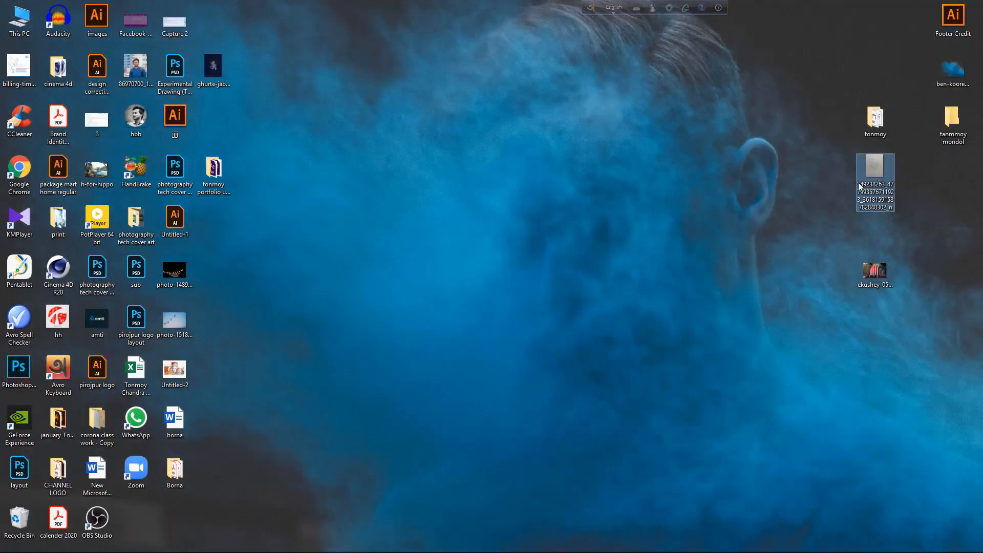
- Bring the pencil lettering sketch from the desktop into the untitled Illustrator document
{"action": "double_click", "coordinate": [864, 183]}
{"action": "left_click", "coordinate": [971, 9]}
{"action": "mouse_move", "coordinate": [872, 174]}
{"action": "left_mouse_down"}
{"action": "mouse_move", "coordinate": [830, 239]}
{"action": "mouse_move", "coordinate": [542, 547]}
{"action": "mouse_move", "coordinate": [444, 547]}
{"action": "mouse_move", "coordinate": [444, 314]}
{"action": "left_mouse_up"}
{"action": "key", "text": "ctrl+minus"}
{"action": "key", "text": "ctrl+minus"}
{"action": "key", "text": "ctrl+minus"}
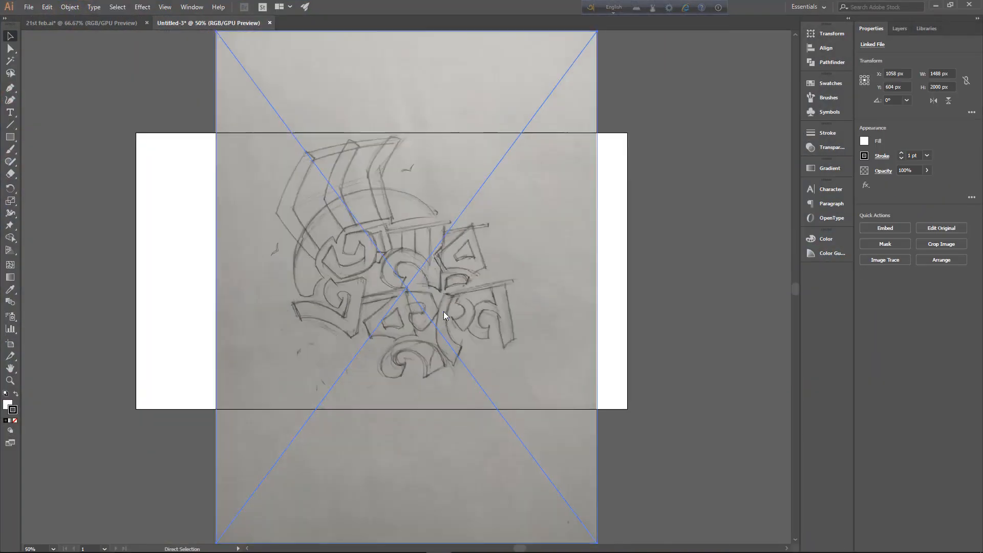
- Embed the sketch photo, scale it down to about 674 × 906 px and place it beside the artboard
{"action": "left_click", "coordinate": [884, 229]}
{"action": "left_click_drag", "start_coordinate": [526, 125], "coordinate": [473, 206]}
{"action": "scroll", "coordinate": [553, 304], "scroll_direction": "left", "scroll_amount": 3}
{"action": "left_click_drag", "start_coordinate": [551, 295], "coordinate": [296, 268]}
- Lock the sketch photo in place
{"action": "left_click", "coordinate": [70, 6]}
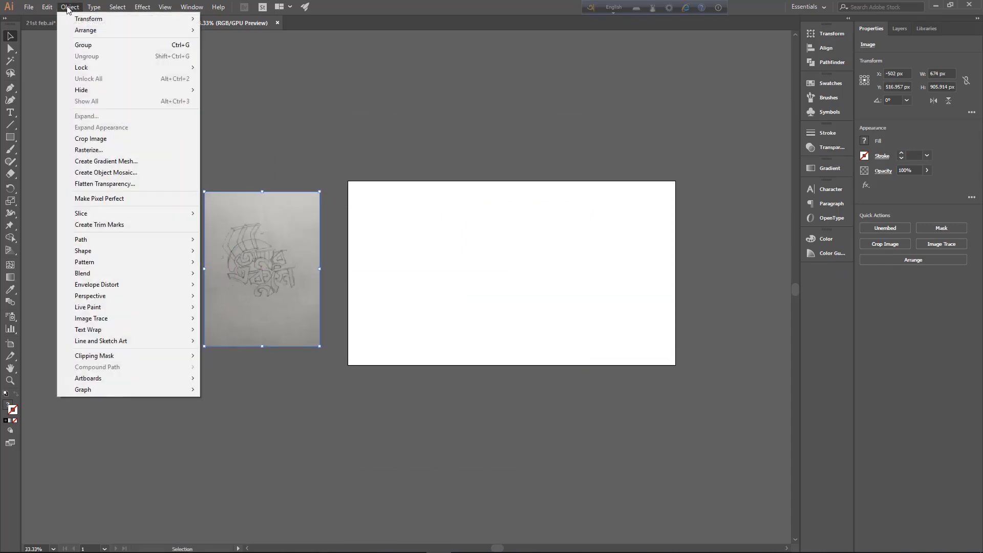
{"action": "mouse_move", "coordinate": [98, 66]}
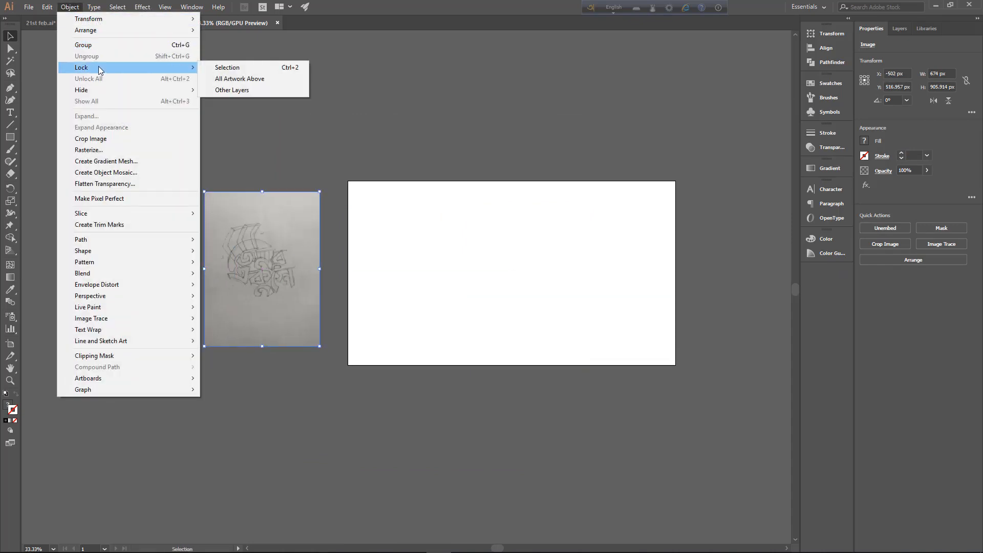
{"action": "left_click", "coordinate": [251, 66]}
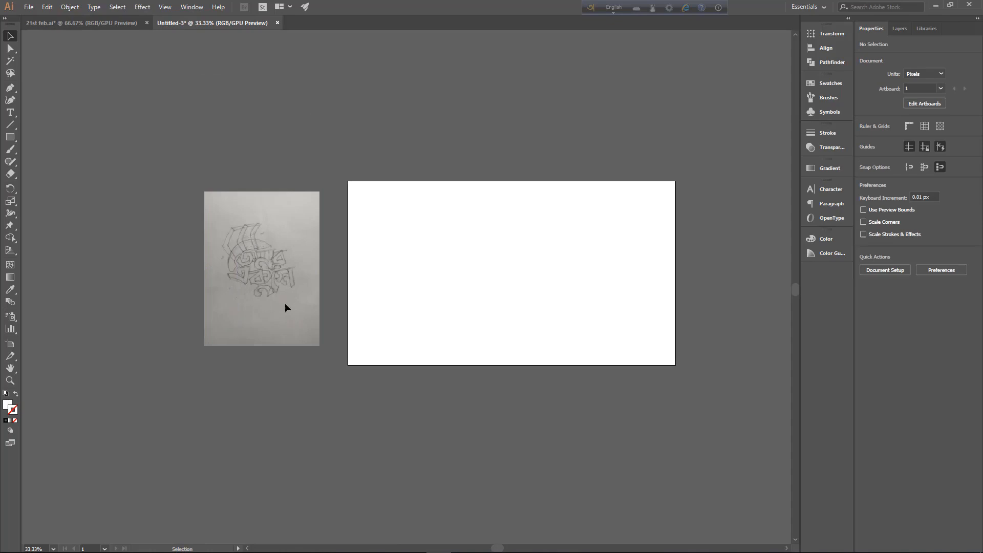
- Set up the Pen tool with no fill and a black stroke for tracing the sketch
{"action": "scroll", "coordinate": [285, 307], "scroll_direction": "up", "scroll_amount": 3}
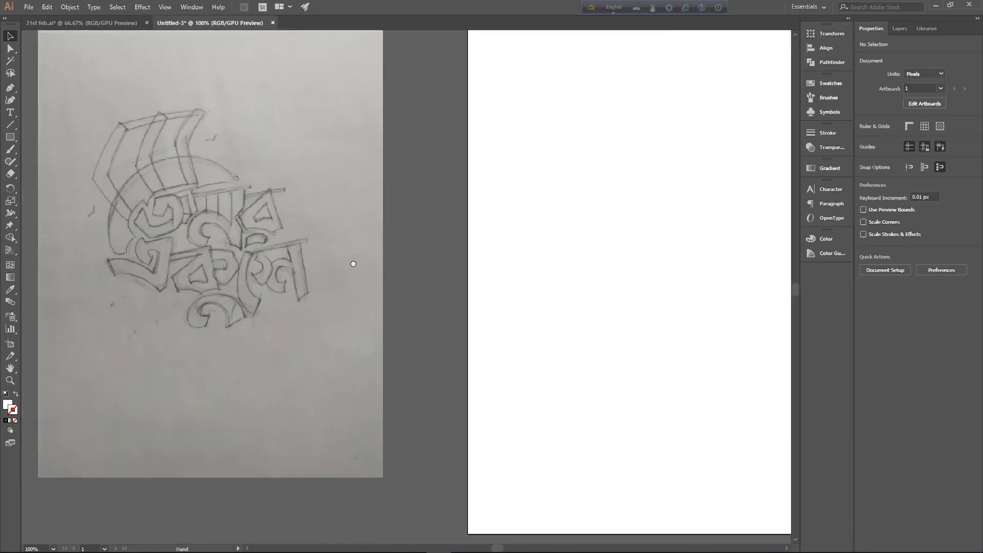
{"action": "left_click_drag", "start_coordinate": [353, 264], "coordinate": [408, 256]}
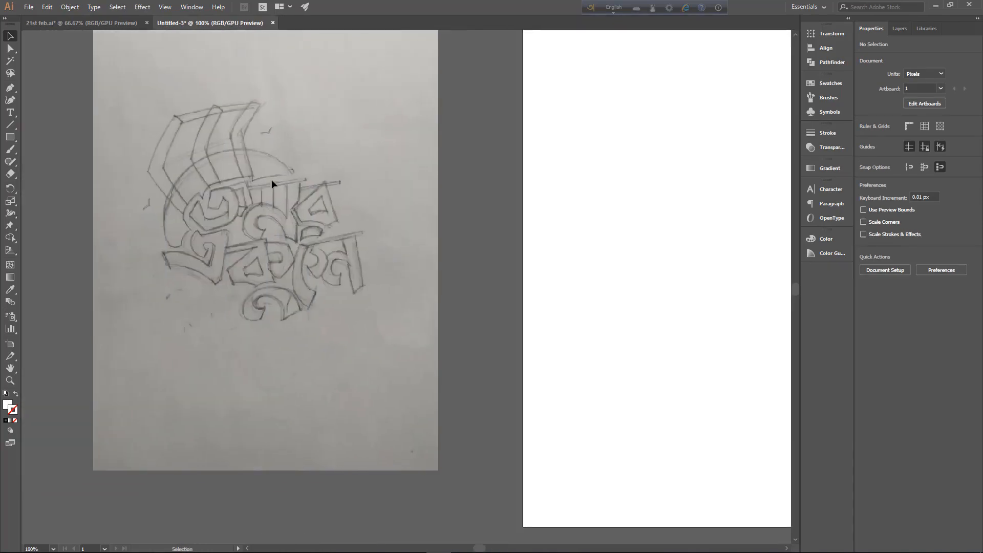
{"action": "key", "text": "p"}
{"action": "key", "text": "ctrl+plus"}
{"action": "left_click_drag", "start_coordinate": [189, 276], "coordinate": [335, 324]}
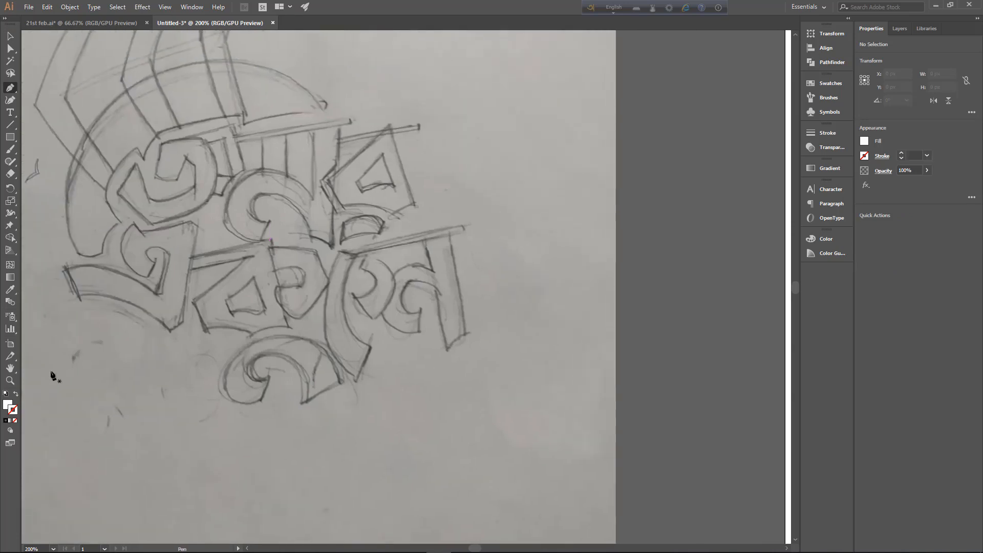
{"action": "double_click", "coordinate": [16, 411]}
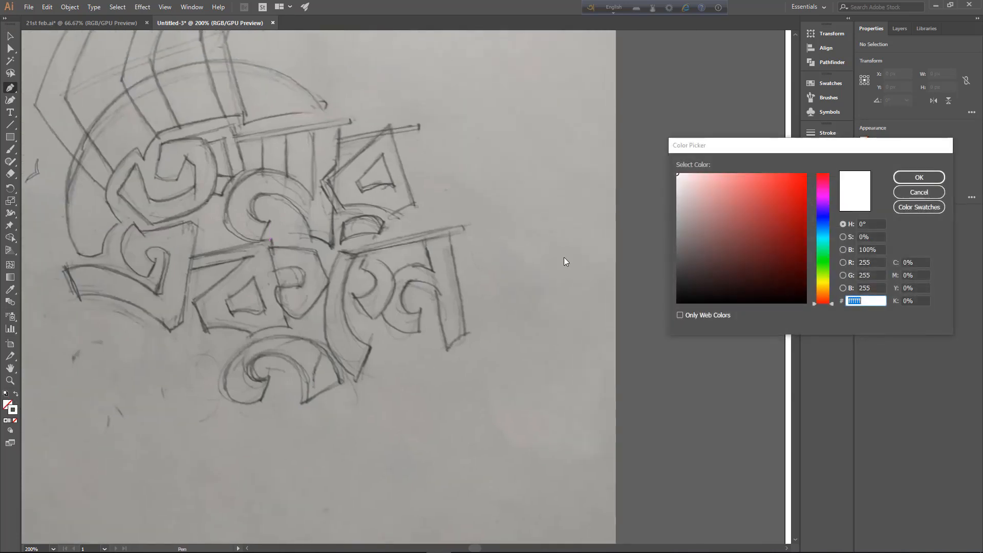
{"action": "left_click", "coordinate": [919, 177]}
- Trace the inner curl, the tail and the lower edge of the second line's first letter with the Pen tool
{"action": "left_click_drag", "start_coordinate": [307, 258], "coordinate": [438, 314]}
{"action": "key", "text": "ctrl+equal"}
{"action": "left_click_drag", "start_coordinate": [315, 176], "coordinate": [375, 196]}
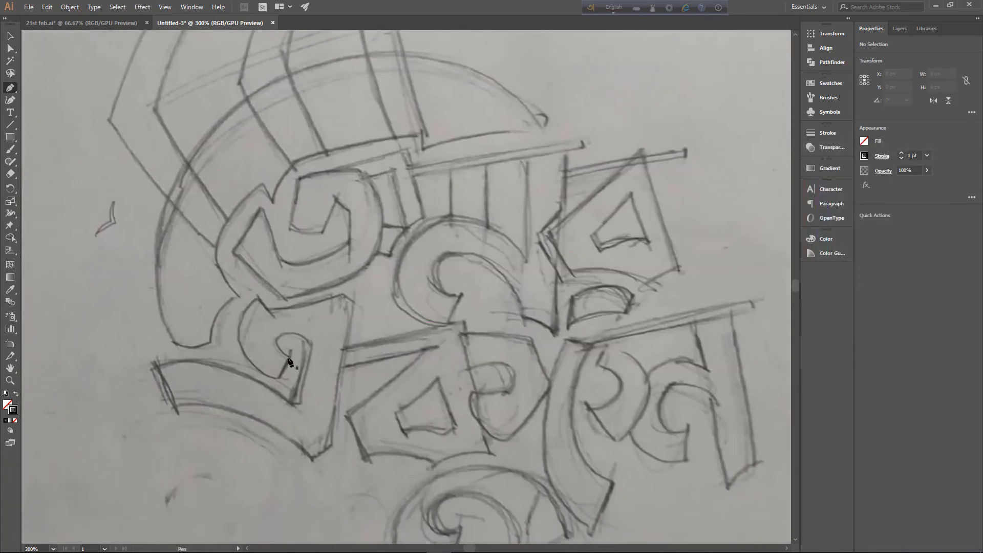
{"action": "left_click_drag", "start_coordinate": [288, 357], "coordinate": [281, 330]}
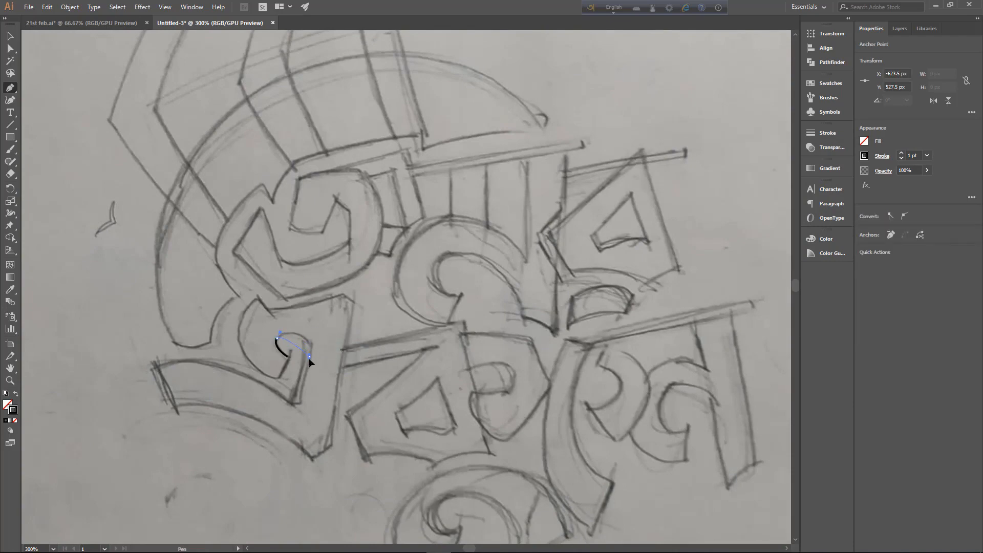
{"action": "left_click_drag", "start_coordinate": [304, 381], "coordinate": [301, 403]}
{"action": "left_click", "coordinate": [174, 410]}
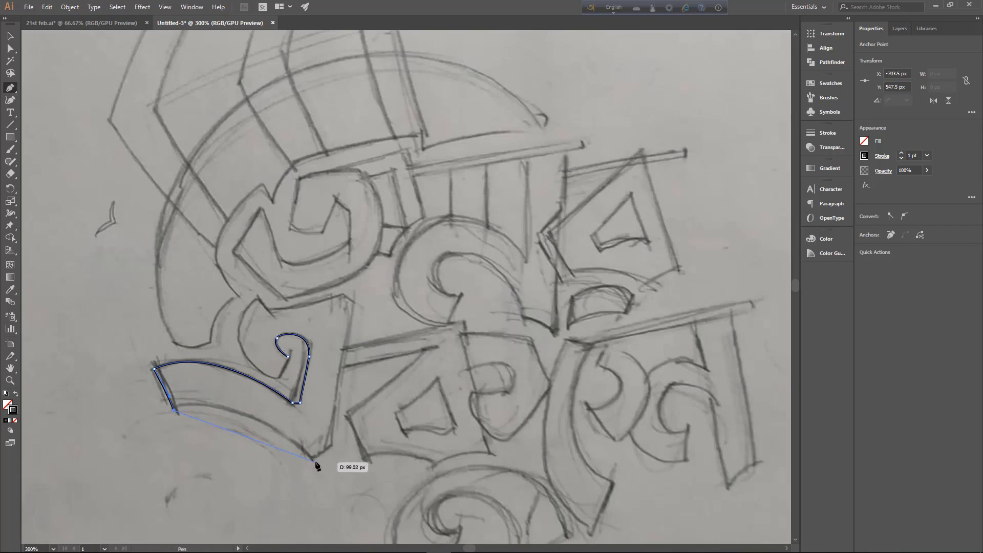
{"action": "left_click_drag", "start_coordinate": [312, 458], "coordinate": [345, 502]}
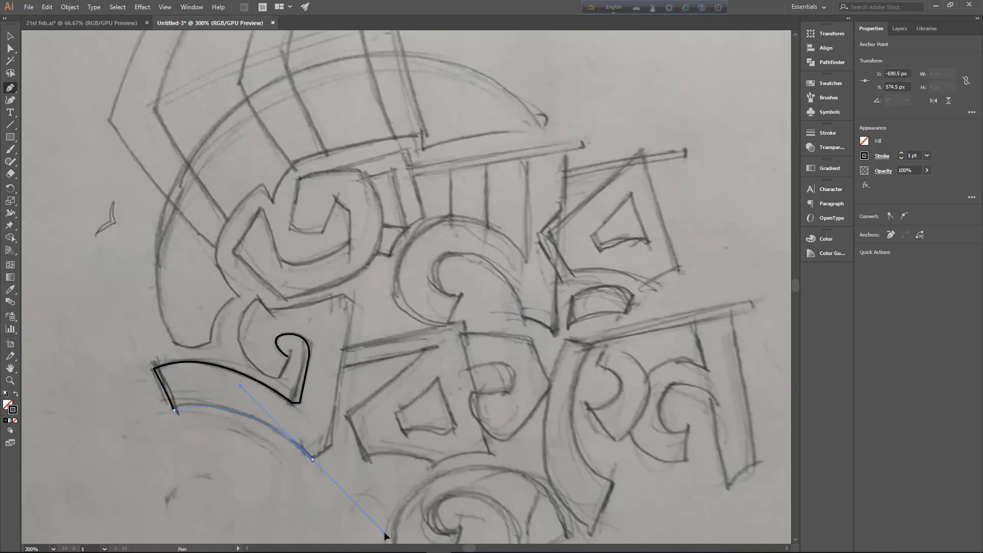
{"action": "left_click", "coordinate": [329, 446]}
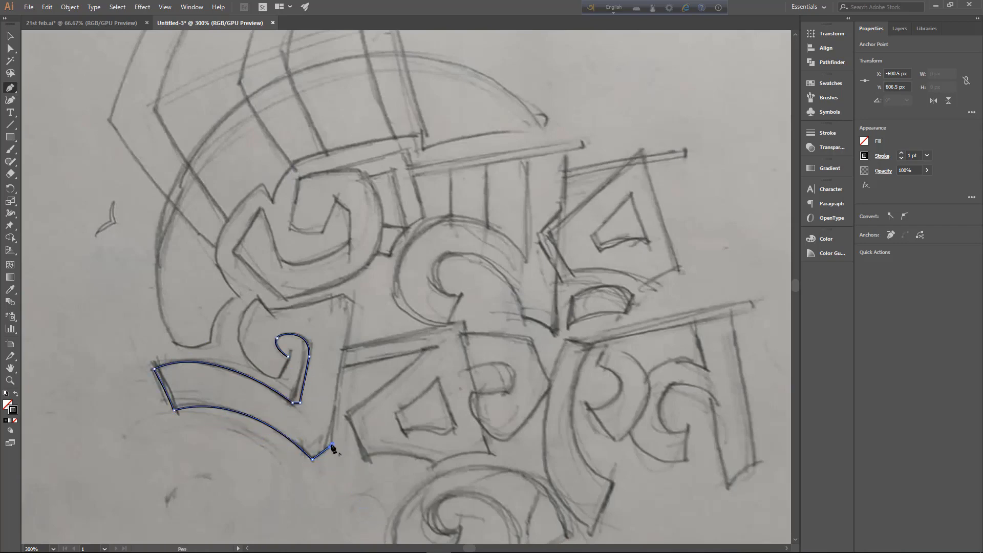
- Finish the letter's outline along its stem, top edge and inner bowl, and close the path at the starting anchor
{"action": "left_click", "coordinate": [352, 301]}
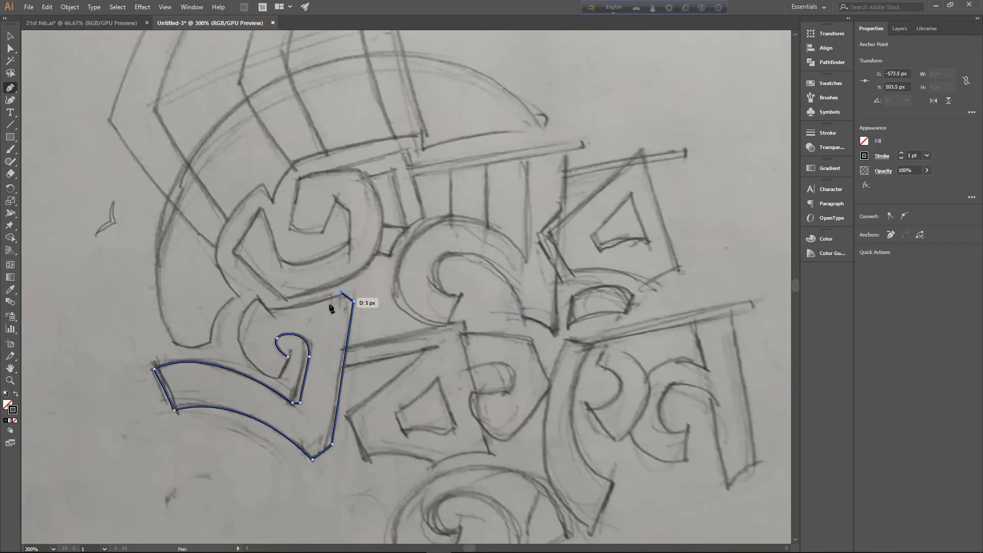
{"action": "left_click", "coordinate": [265, 308]}
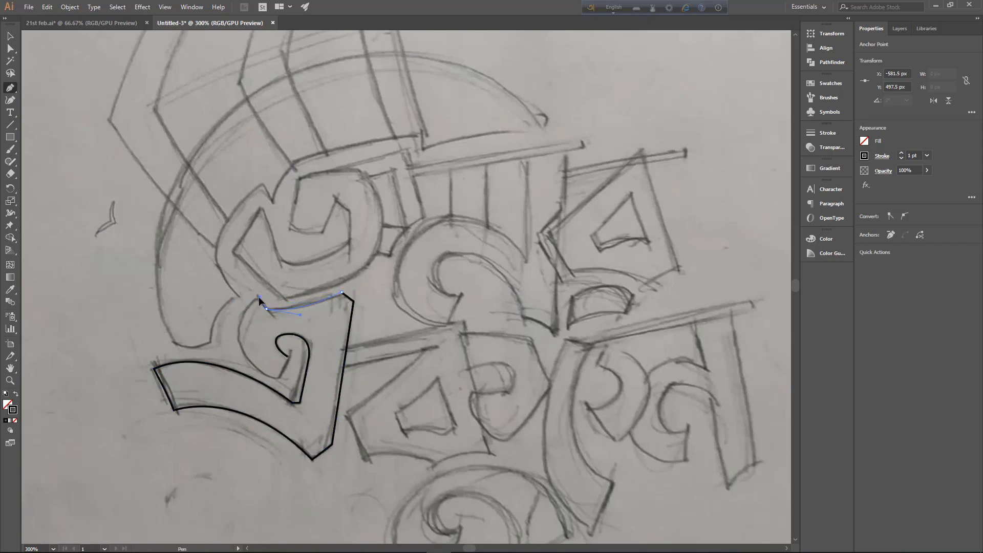
{"action": "left_click", "coordinate": [258, 296]}
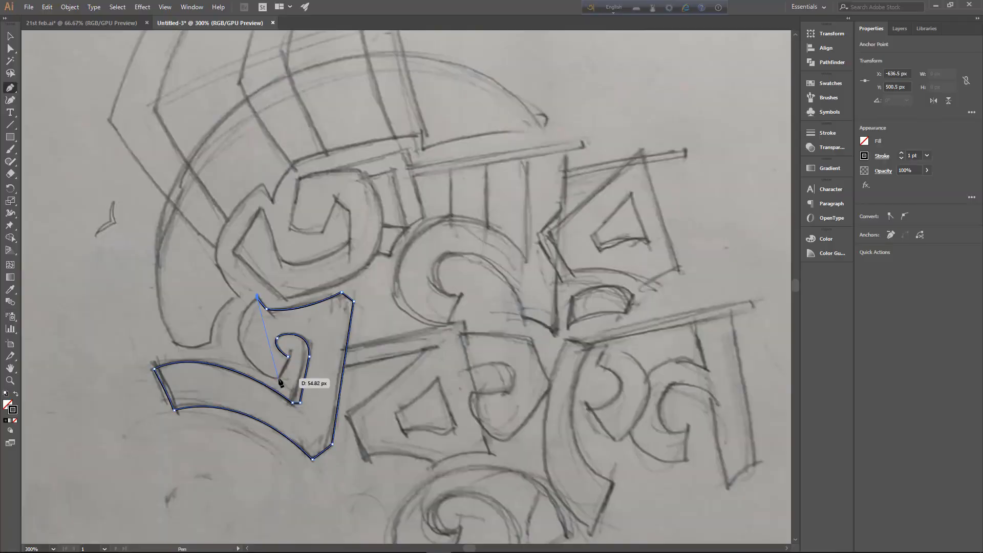
{"action": "left_click_drag", "start_coordinate": [279, 378], "coordinate": [314, 390]}
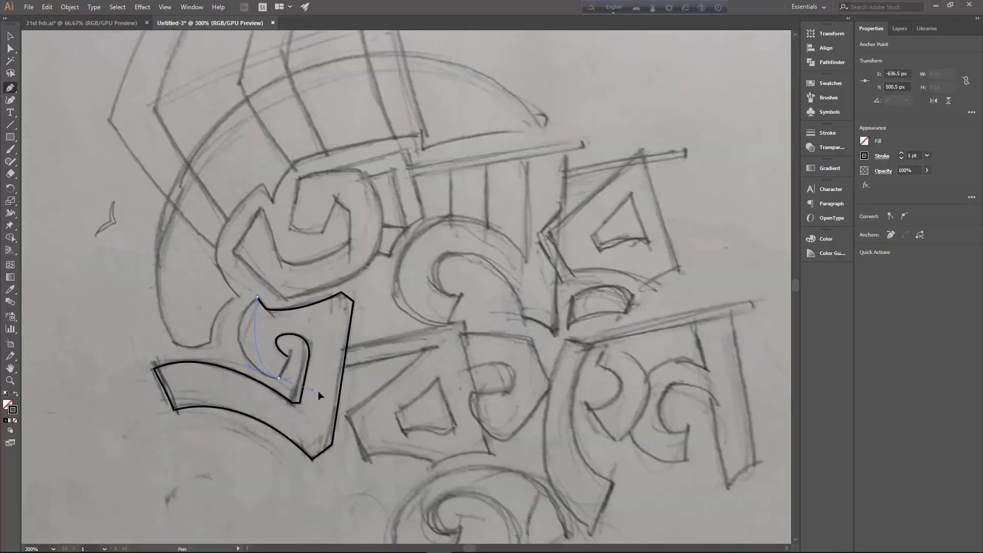
{"action": "left_click_drag", "start_coordinate": [287, 356], "coordinate": [293, 365]}
- Swap fill and stroke on the traced letter so it has a solid black fill, and deselect it
{"action": "key", "text": "v"}
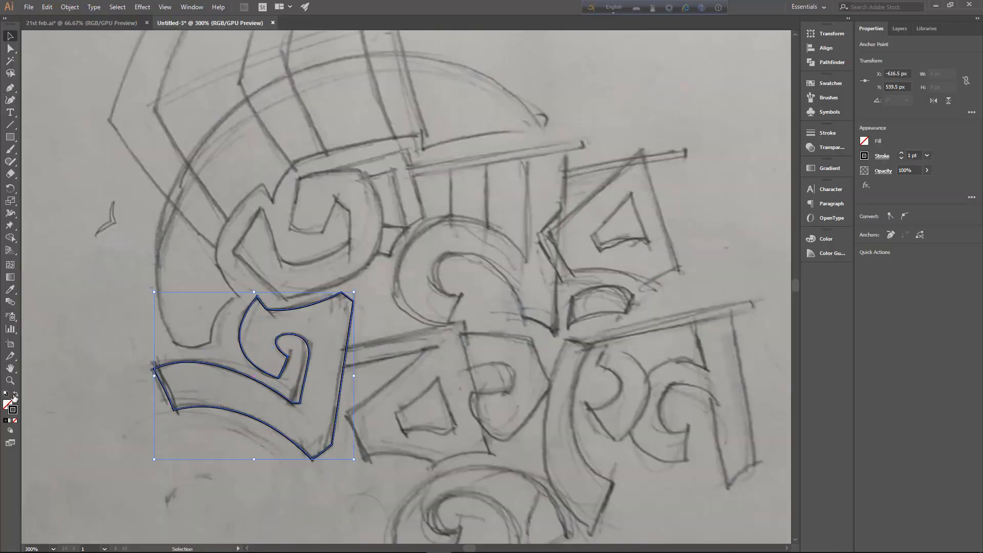
{"action": "left_click", "coordinate": [16, 393]}
{"action": "left_click", "coordinate": [137, 465]}
- Center the completed lettering group vertically on the artboard and deselect it
{"action": "key", "text": "ctrl+0"}
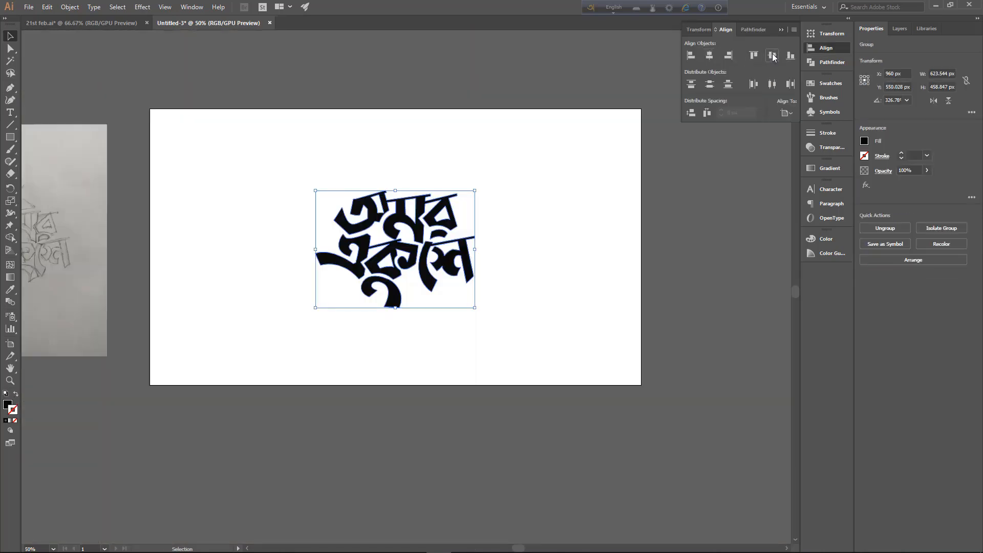
{"action": "left_click", "coordinate": [706, 175]}
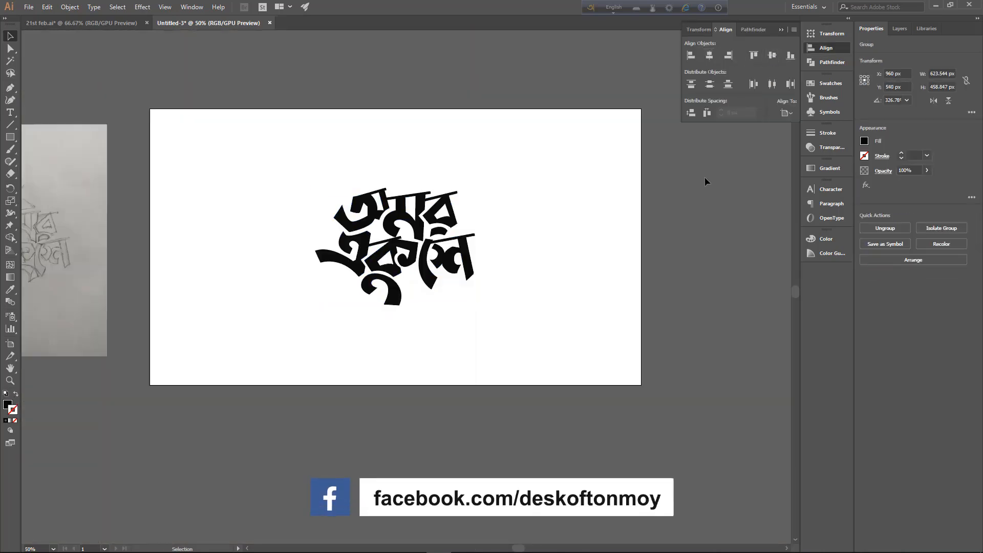
{"action": "left_click", "coordinate": [701, 115]}
{"action": "key", "text": "ctrl+equal"}
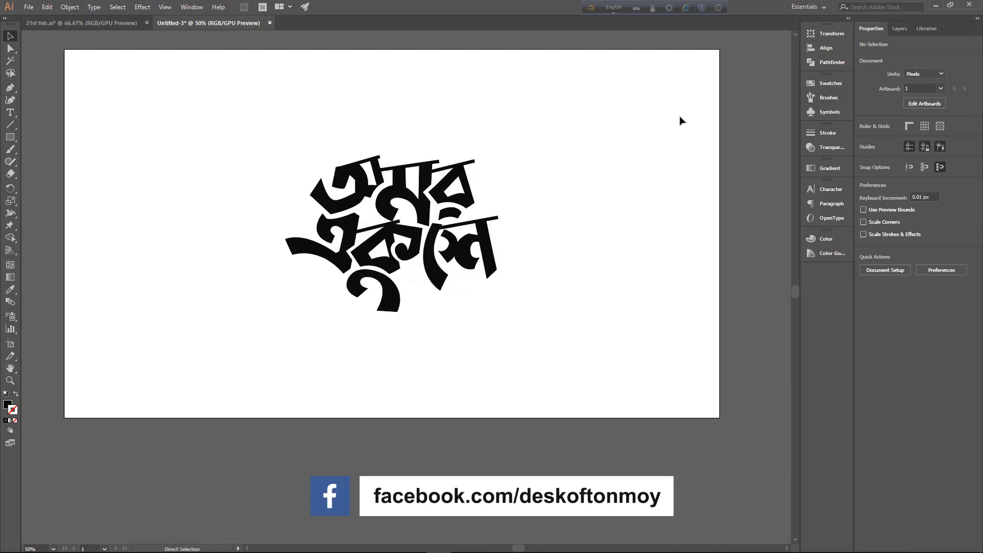
- Select the lettering group and bring up the Pathfinder shape modes
{"action": "left_click_drag", "start_coordinate": [506, 162], "coordinate": [496, 200]}
{"action": "left_click", "coordinate": [431, 228]}
{"action": "left_click_drag", "start_coordinate": [435, 231], "coordinate": [435, 231]}
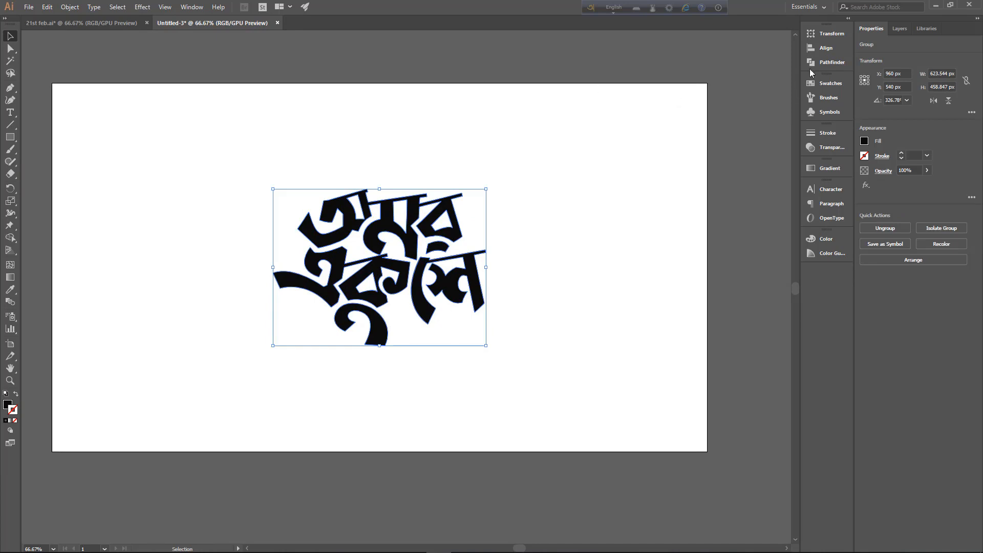
{"action": "left_click", "coordinate": [832, 63]}
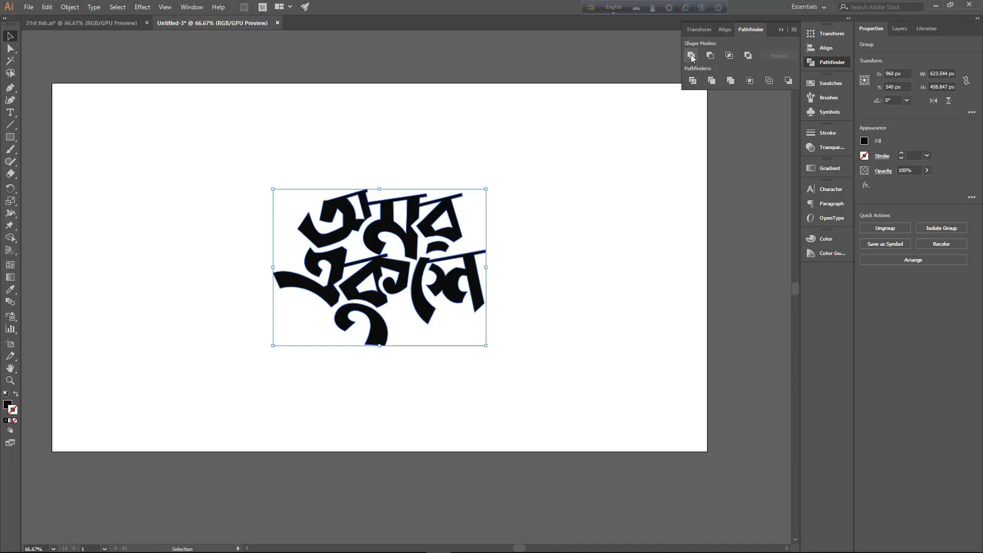
- Start an Offset Path on the lettering with the preview on and the offset set to 14 px
{"action": "left_click", "coordinate": [70, 7]}
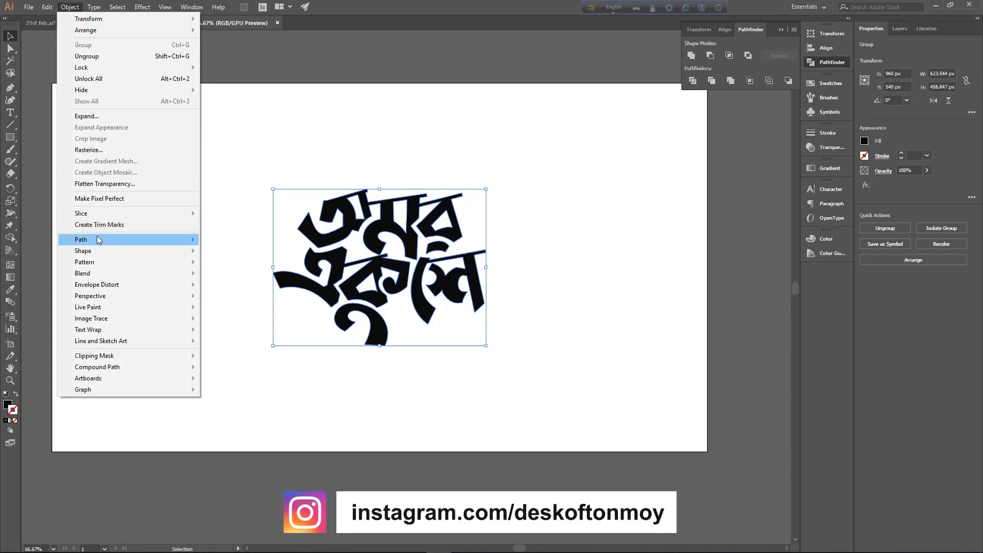
{"action": "mouse_move", "coordinate": [109, 301]}
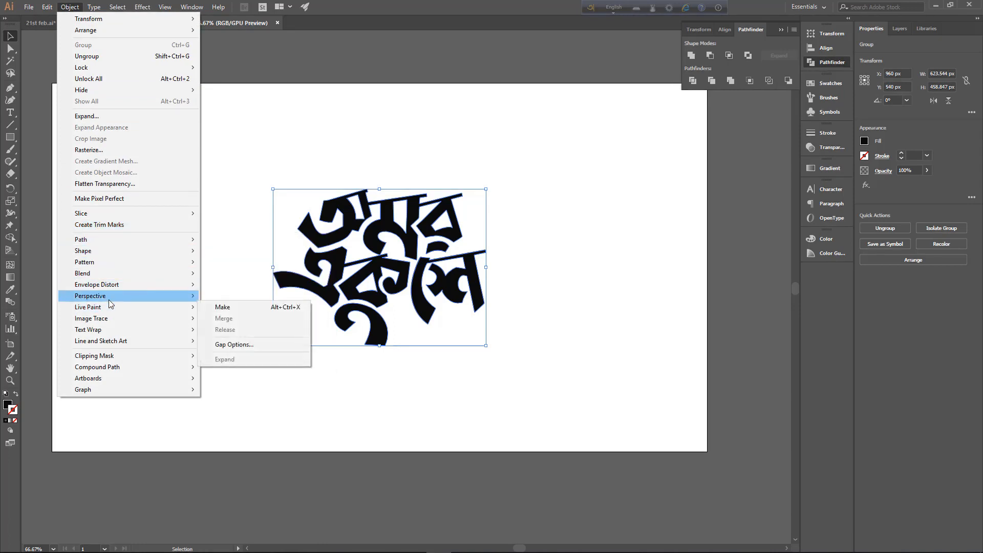
{"action": "mouse_move", "coordinate": [116, 355]}
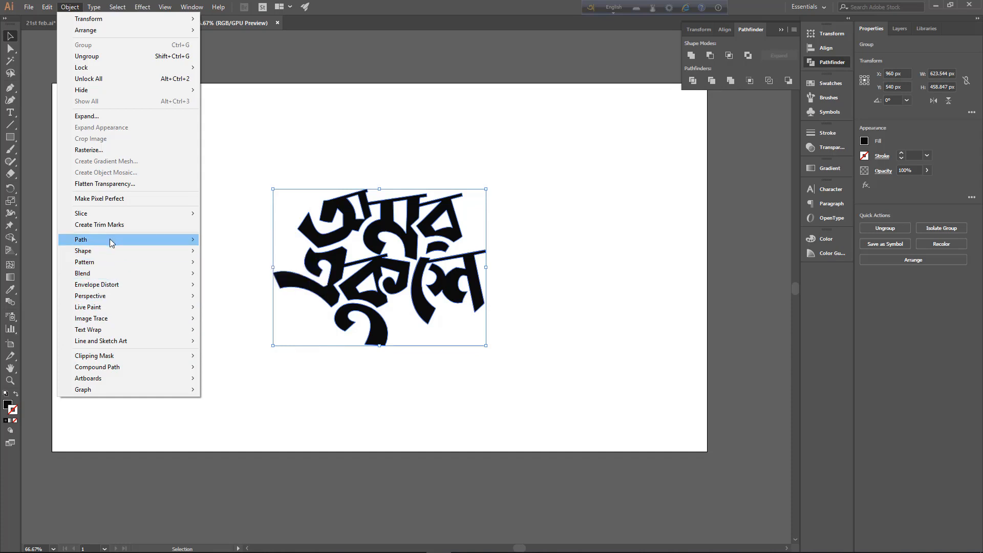
{"action": "mouse_move", "coordinate": [110, 246]}
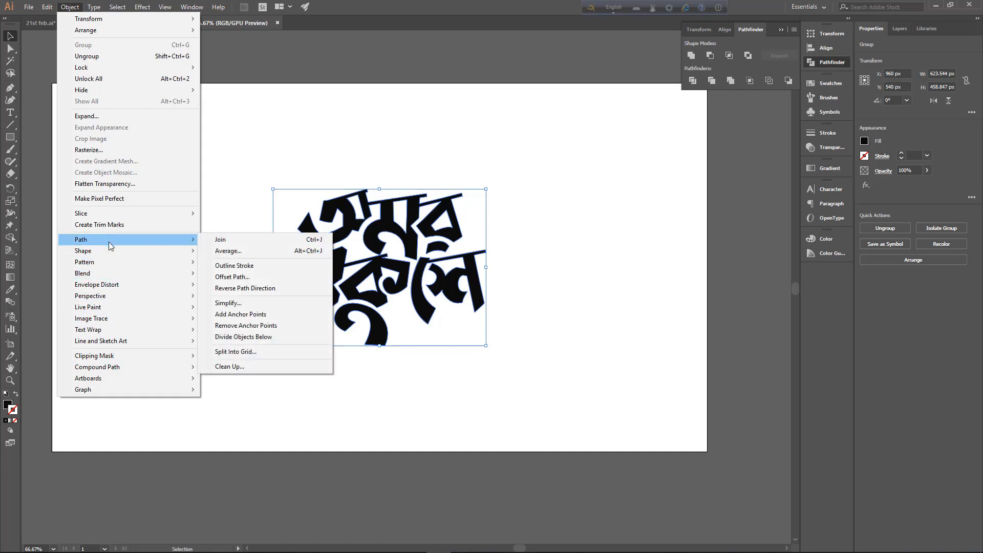
{"action": "left_click", "coordinate": [231, 277]}
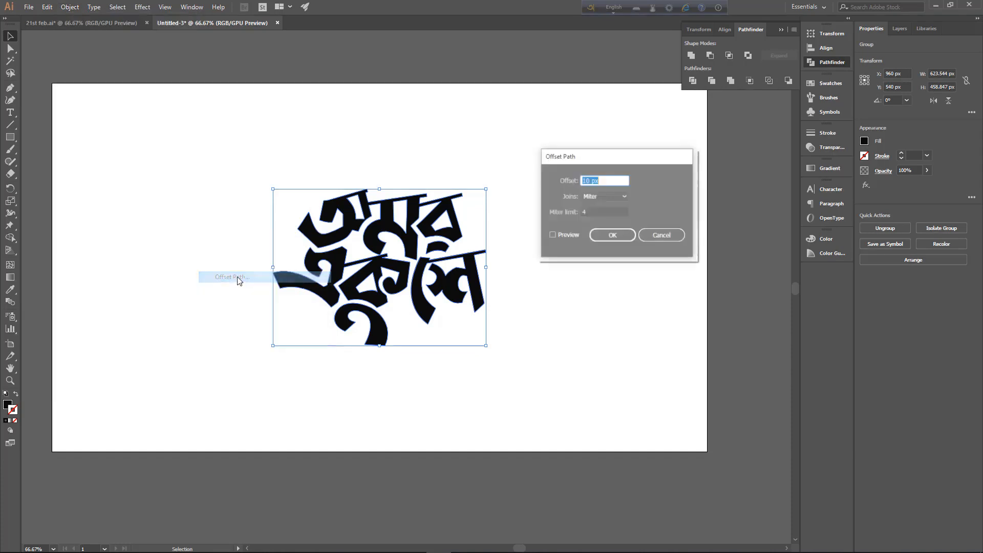
{"action": "left_click", "coordinate": [552, 235]}
{"action": "left_click", "coordinate": [603, 180]}
{"action": "key", "text": "Up"}
{"action": "key", "text": "Up"}
{"action": "key", "text": "Up"}
{"action": "key", "text": "Up"}
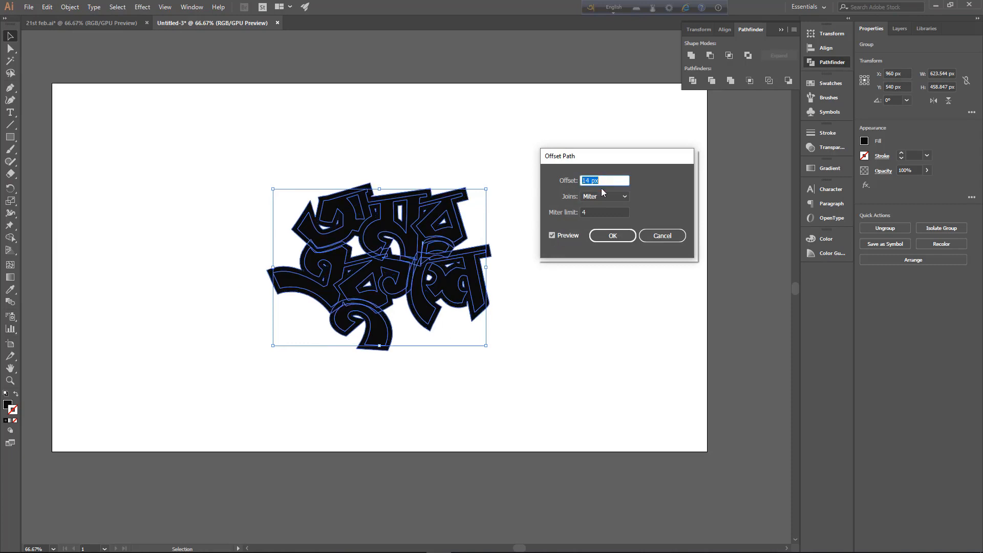
- Use round joins for the offset and apply it to the lettering
{"action": "left_click", "coordinate": [596, 195]}
{"action": "left_click", "coordinate": [596, 218]}
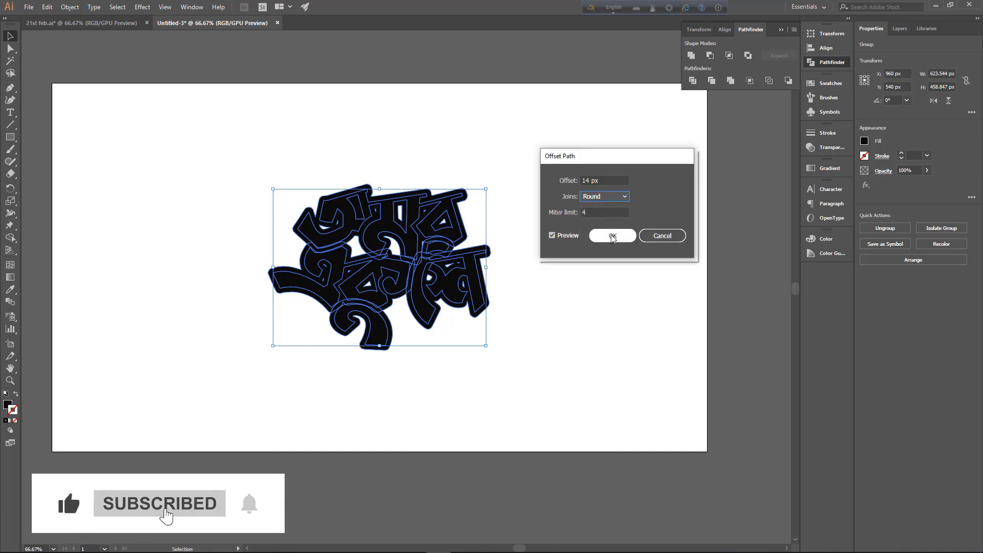
{"action": "left_click", "coordinate": [610, 234]}
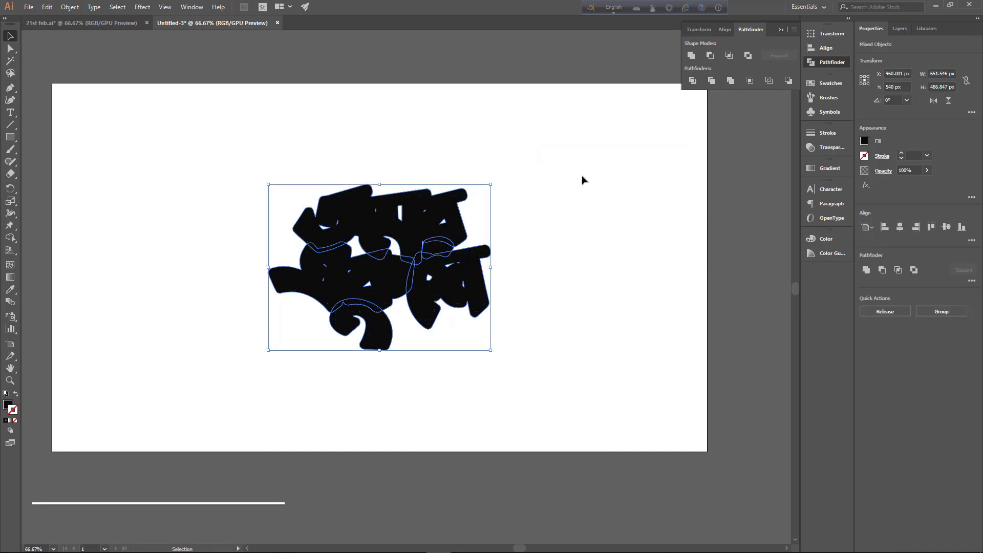
- Color the offset shapes white by sampling the artboard with the Eyedropper, and deselect them
{"action": "key", "text": "i"}
{"action": "left_click", "coordinate": [565, 165]}
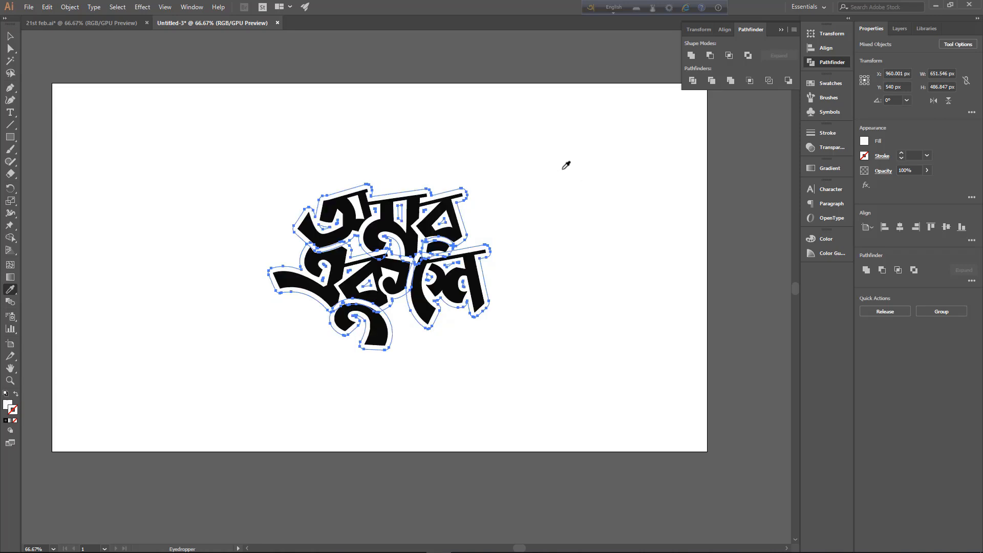
{"action": "key", "text": "v"}
{"action": "left_click", "coordinate": [563, 169]}
- Move the lettering together with its white outline off the artboard onto the gray canvas below it
{"action": "key", "text": "space"}
{"action": "left_click_drag", "start_coordinate": [544, 243], "coordinate": [555, 126]}
{"action": "left_click_drag", "start_coordinate": [253, 50], "coordinate": [517, 232]}
{"action": "scroll", "coordinate": [517, 205], "scroll_direction": "down", "scroll_amount": 3}
{"action": "left_click_drag", "start_coordinate": [452, 117], "coordinate": [433, 454]}
{"action": "left_click", "coordinate": [484, 287]}
{"action": "key", "text": "space"}
{"action": "left_click_drag", "start_coordinate": [486, 302], "coordinate": [492, 214]}
{"action": "key", "text": "ctrl+="}
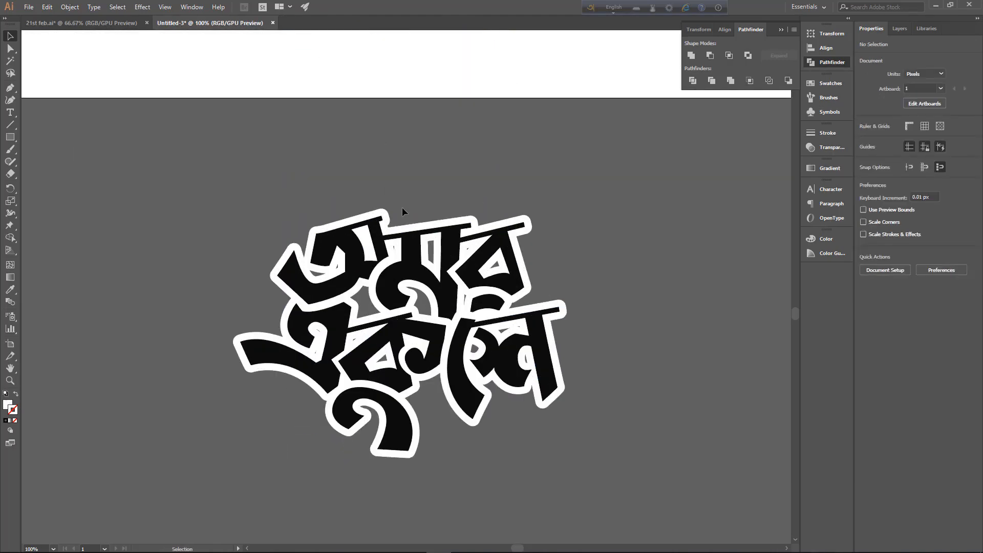
- Group all the black lettering shapes and bring the group to the front of the white outline
{"action": "key", "text": "a"}
{"action": "left_click", "coordinate": [359, 260]}
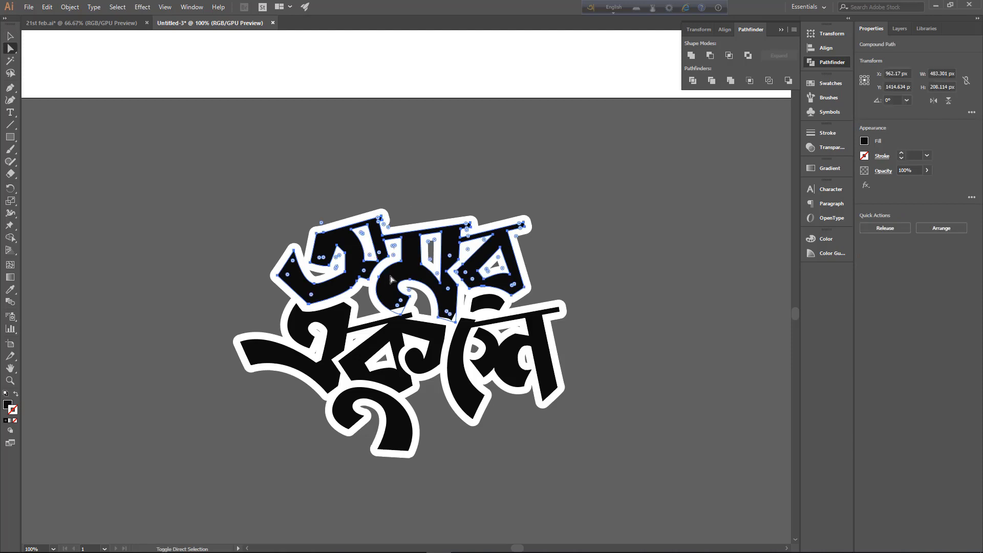
{"action": "left_click", "coordinate": [328, 351], "text": "shift"}
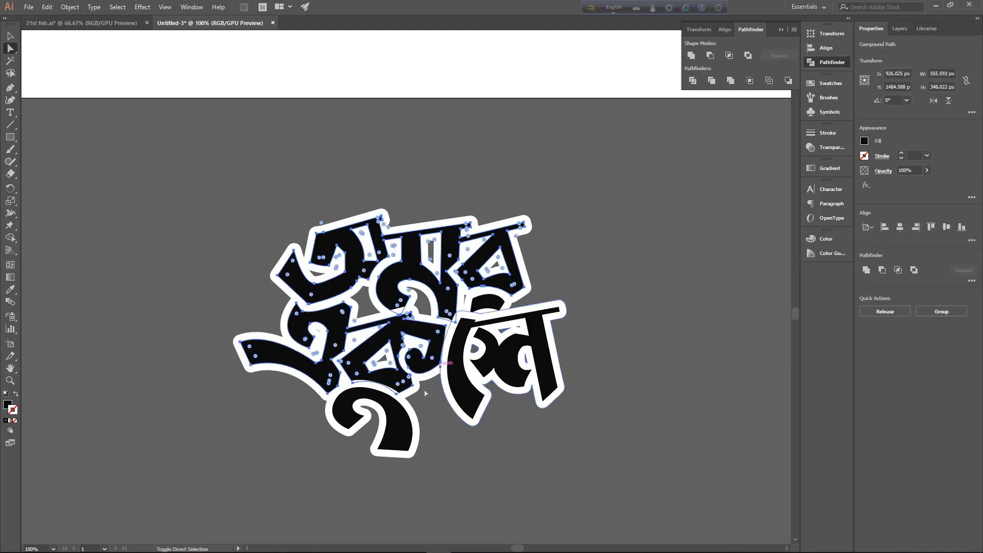
{"action": "left_click", "coordinate": [500, 384], "text": "shift"}
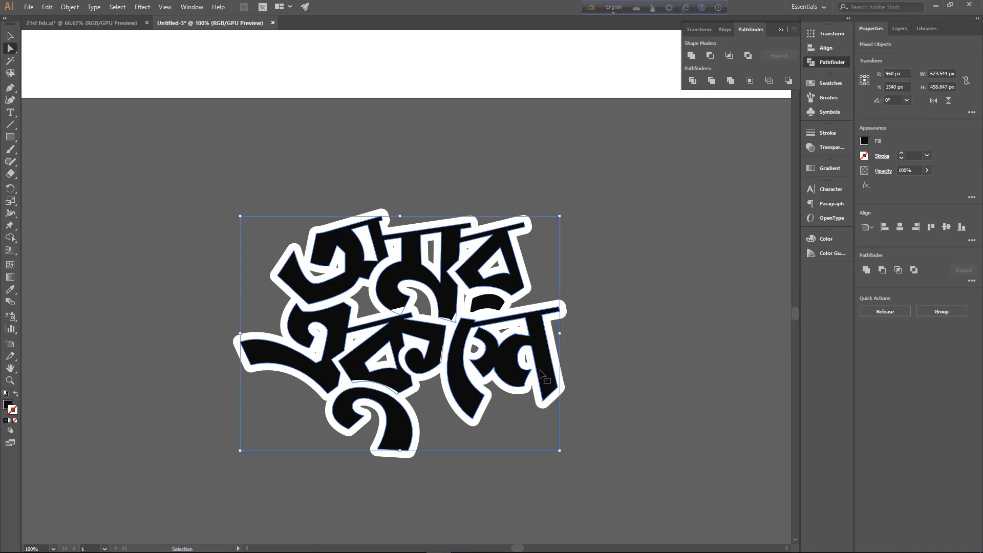
{"action": "key", "text": "ctrl+g"}
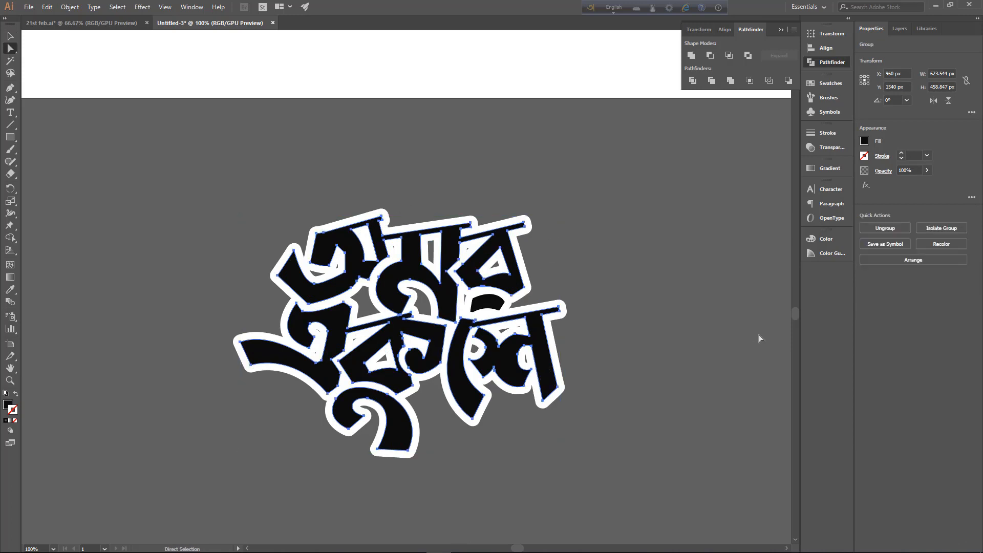
{"action": "right_click", "coordinate": [565, 262]}
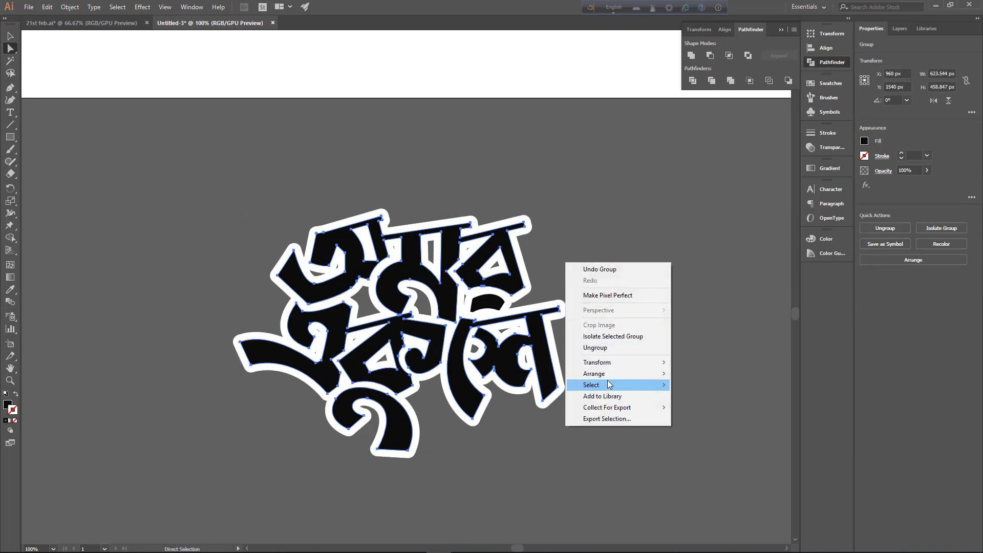
{"action": "left_click", "coordinate": [691, 378]}
{"action": "left_click", "coordinate": [692, 377]}
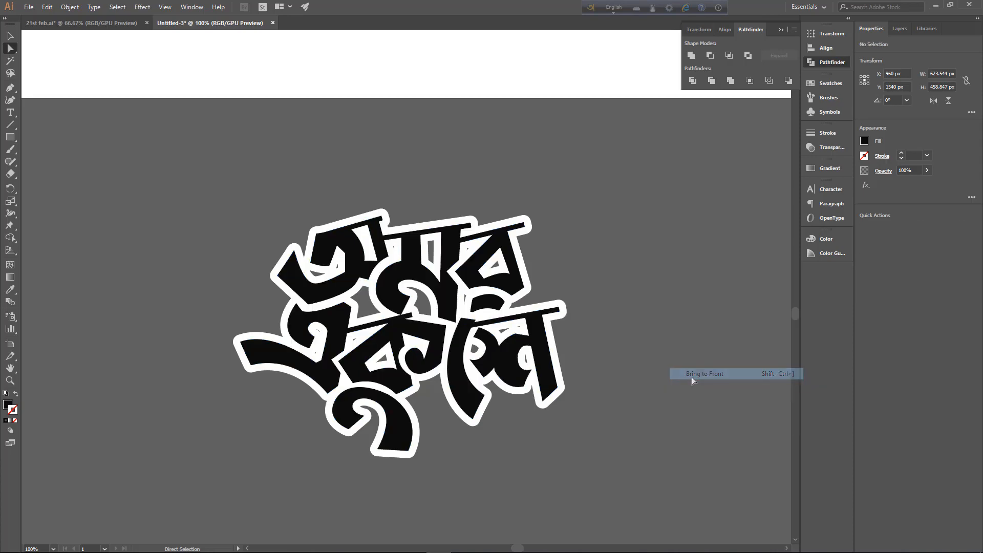
- Try moving the grouped black lettering away from its white outline and undo the move
{"action": "key", "text": "v"}
{"action": "left_click_drag", "start_coordinate": [415, 230], "coordinate": [439, 158]}
{"action": "key", "text": "ctrl+z"}
{"action": "left_click", "coordinate": [442, 188]}
{"action": "left_click_drag", "start_coordinate": [408, 256], "coordinate": [450, 151]}
{"action": "key", "text": "ctrl+z"}
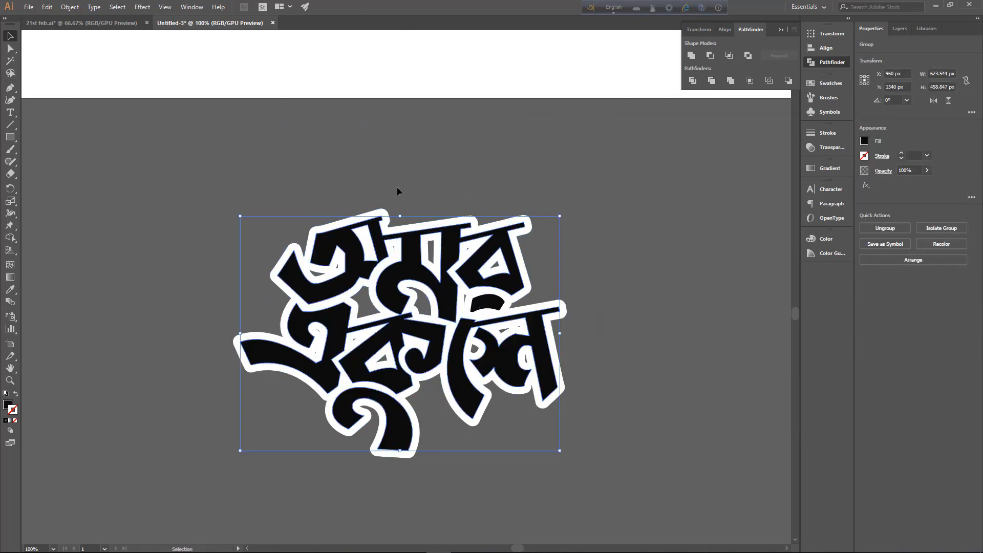
- Try grouping the whole artwork and moving the white outline shape of the lowest stroke, and undo it
{"action": "left_click", "coordinate": [223, 198]}
{"action": "key", "text": "ctrl+a"}
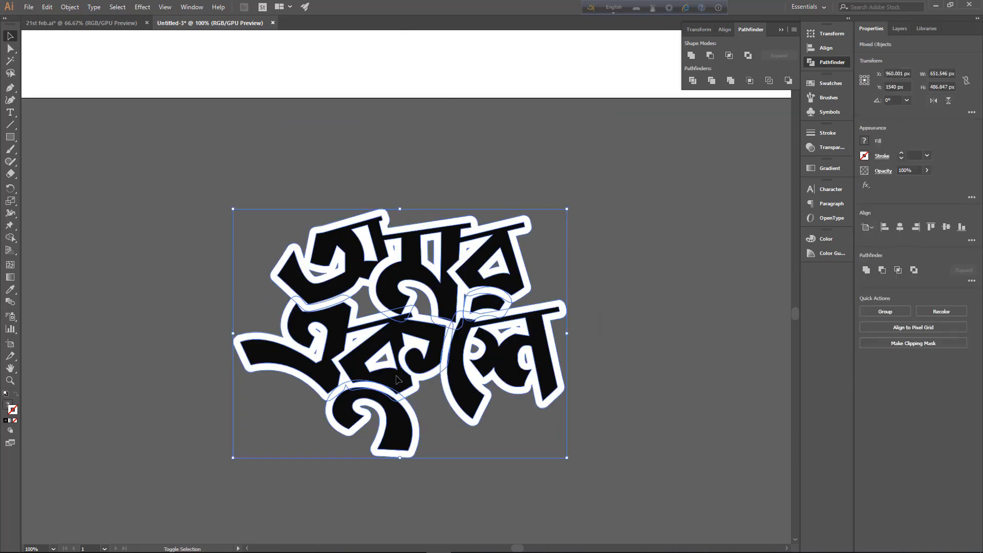
{"action": "key", "text": "ctrl+g"}
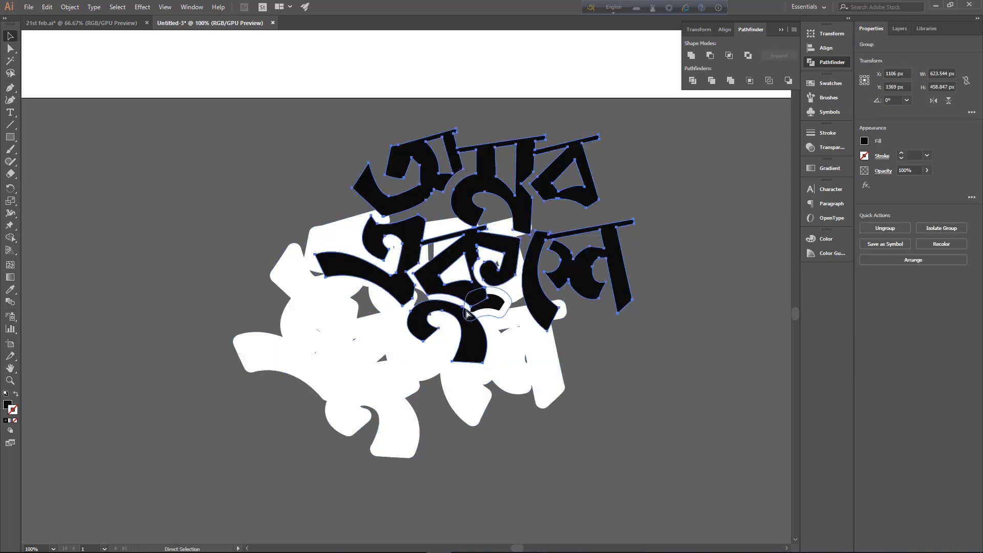
{"action": "left_click", "coordinate": [443, 469]}
{"action": "left_click_drag", "start_coordinate": [411, 455], "coordinate": [415, 486]}
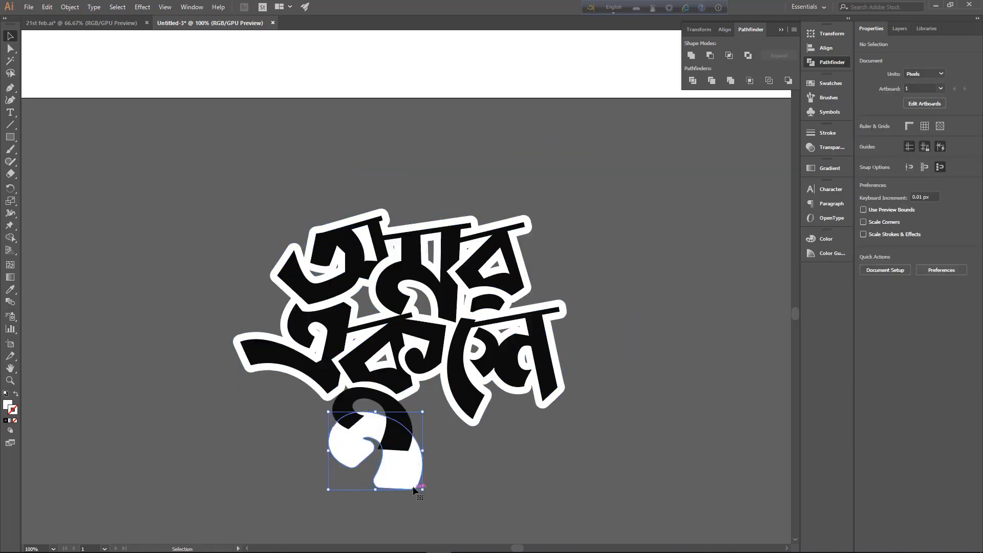
{"action": "key", "text": "ctrl+z"}
- Select all the white outline shapes together, try moving them away from the lettering and undo the move
{"action": "left_click", "coordinate": [465, 421], "text": "shift"}
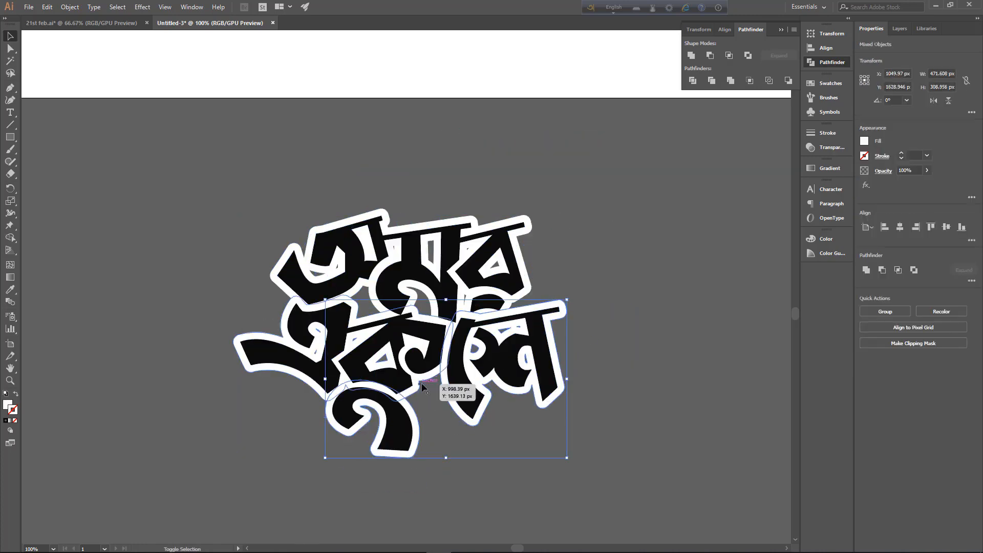
{"action": "left_click", "coordinate": [285, 385], "text": "shift"}
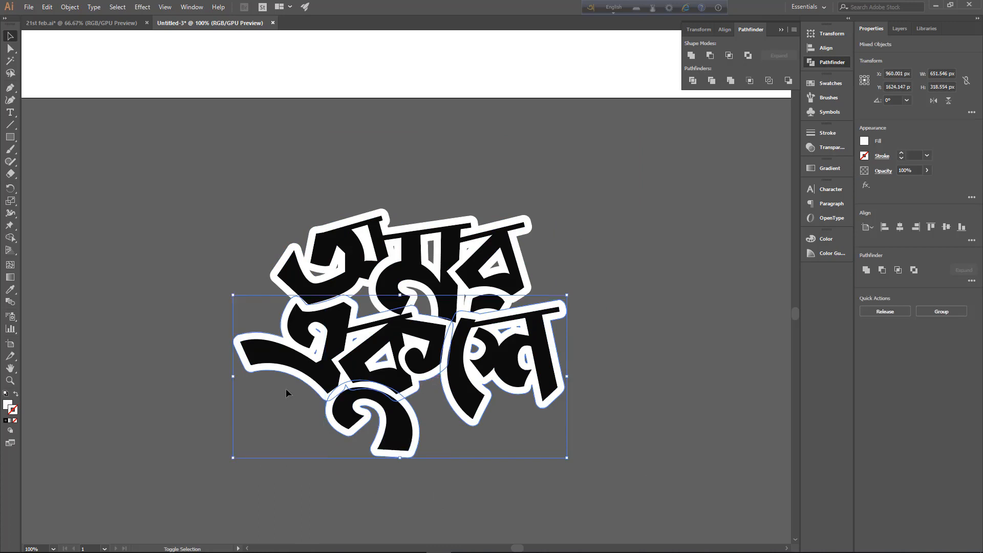
{"action": "left_click", "coordinate": [286, 286], "text": "shift"}
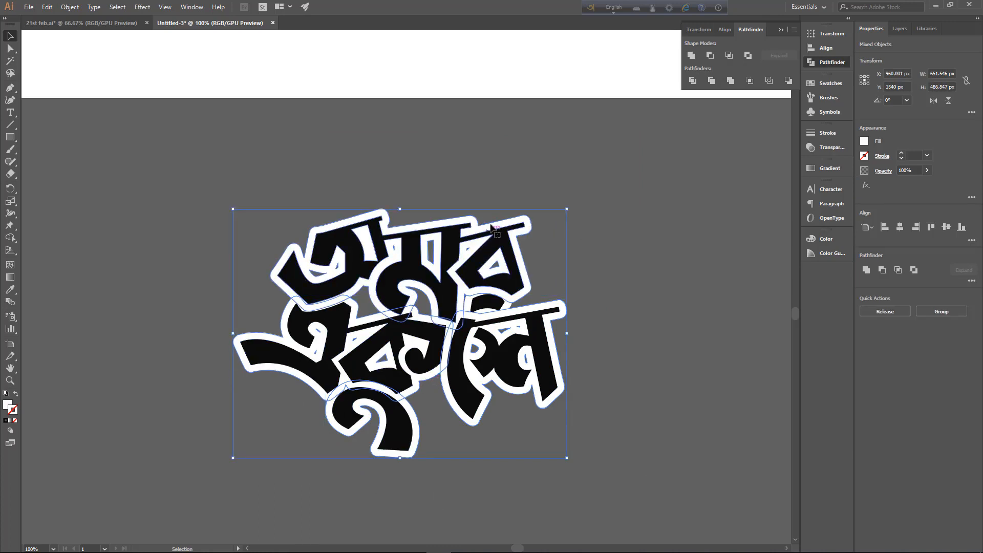
{"action": "left_click_drag", "start_coordinate": [489, 229], "coordinate": [512, 134]}
{"action": "key", "text": "ctrl+z"}
- Place the black lettering with its white outline back in the middle of the artboard
{"action": "key", "text": "a"}
{"action": "key", "text": "v"}
{"action": "left_click", "coordinate": [499, 132]}
{"action": "key", "text": "ctrl+minus"}
{"action": "key", "text": "ctrl+minus"}
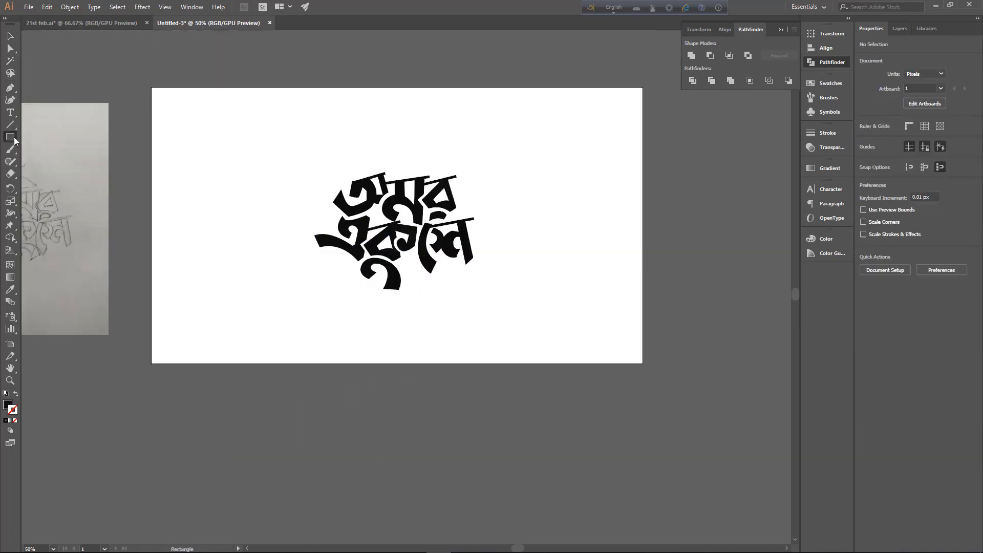
- Draw a circle about 564 px in diameter beside the lettering's left end and fill it with red ff0000
{"action": "left_click_drag", "start_coordinate": [15, 140], "coordinate": [54, 163]}
{"action": "left_click_drag", "start_coordinate": [250, 243], "coordinate": [330, 322]}
{"action": "key", "text": "v"}
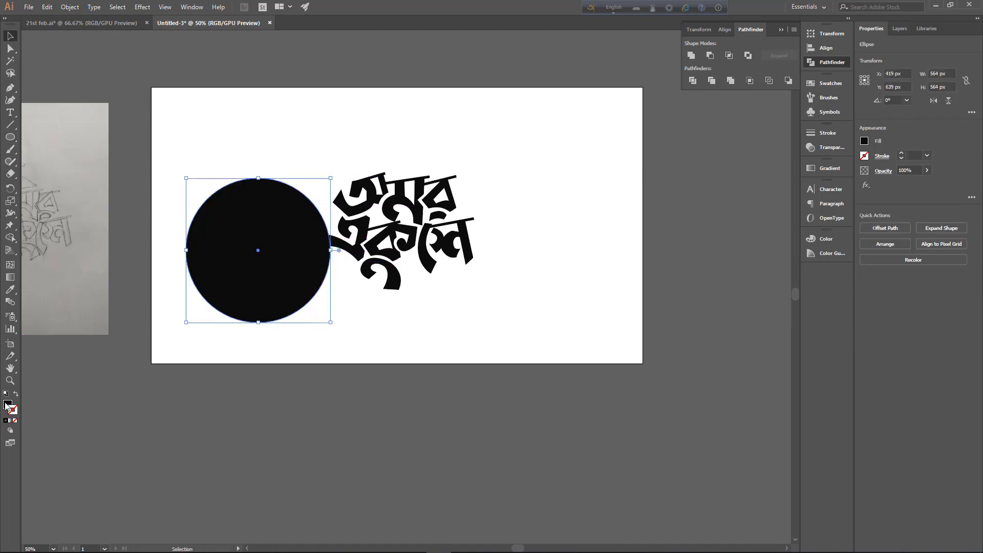
{"action": "double_click", "coordinate": [7, 404]}
{"action": "type", "text": "ff0000"}
{"action": "left_click", "coordinate": [919, 177]}
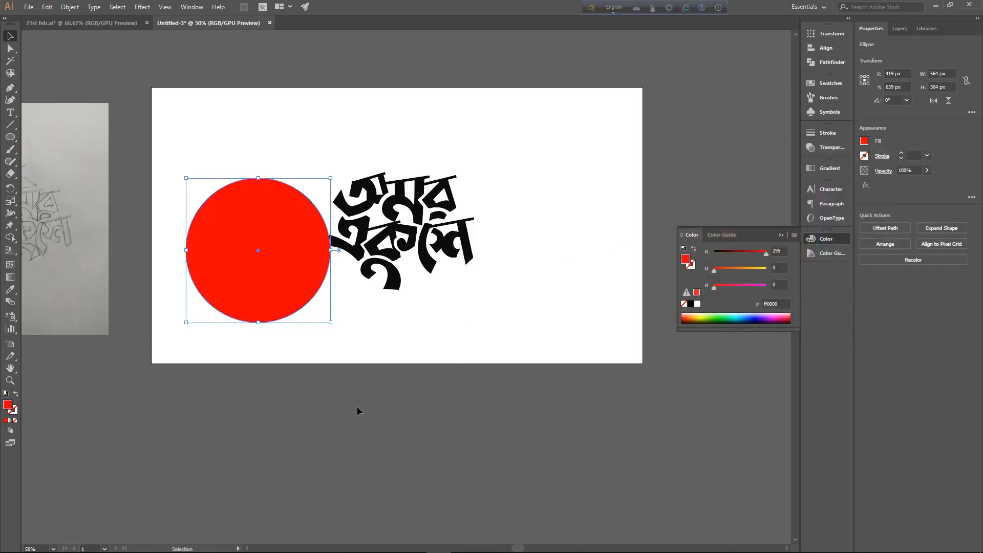
{"action": "left_click", "coordinate": [358, 406]}
- Move the red circle onto the lettering and send it to the back behind the white outline
{"action": "left_click_drag", "start_coordinate": [293, 277], "coordinate": [414, 237]}
{"action": "right_click", "coordinate": [414, 236]}
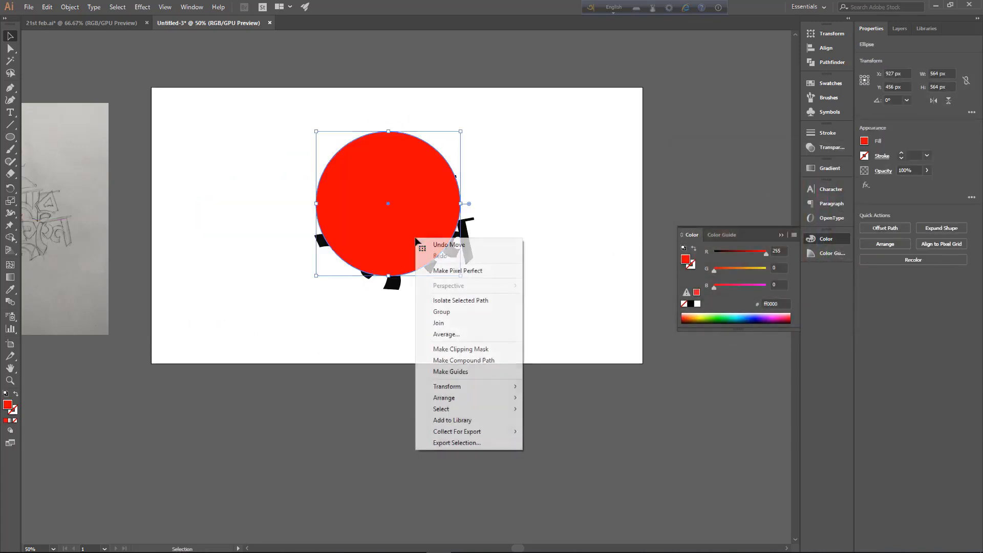
{"action": "mouse_move", "coordinate": [463, 399]}
{"action": "left_click", "coordinate": [549, 432]}
{"action": "left_click", "coordinate": [551, 431]}
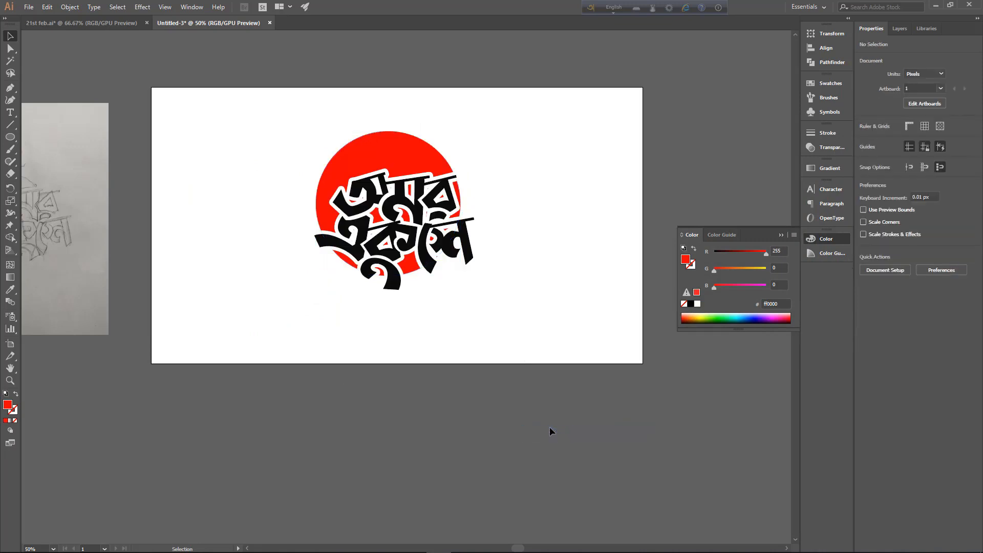
- Adjust the circle's position slightly, scale the circle and lettering down together, and center them on the artboard
{"action": "left_click_drag", "start_coordinate": [399, 158], "coordinate": [401, 150]}
{"action": "left_click_drag", "start_coordinate": [249, 111], "coordinate": [483, 276]}
{"action": "left_click_drag", "start_coordinate": [451, 235], "coordinate": [450, 250]}
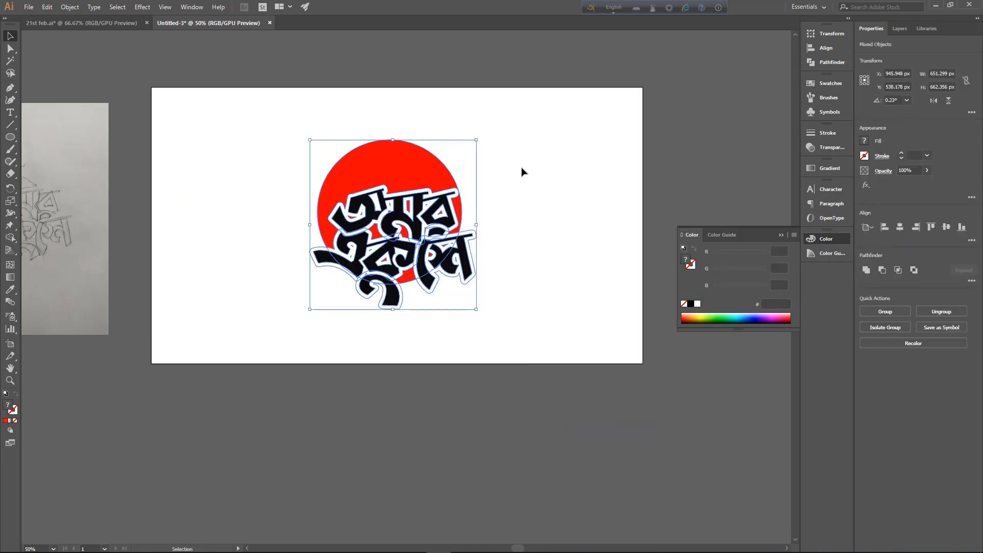
{"action": "left_click_drag", "start_coordinate": [477, 141], "coordinate": [473, 143]}
{"action": "left_click_drag", "start_coordinate": [434, 175], "coordinate": [436, 167]}
{"action": "left_click", "coordinate": [521, 152]}
- Duplicate the red circle to the right of the design and swap the copy's fill and stroke
{"action": "left_click", "coordinate": [483, 144]}
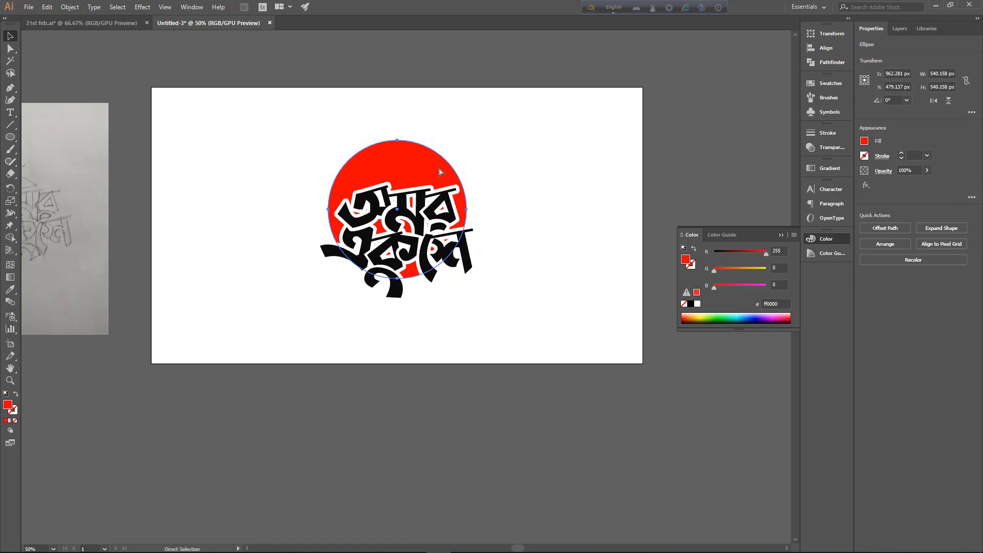
{"action": "left_click_drag", "start_coordinate": [439, 170], "coordinate": [609, 161]}
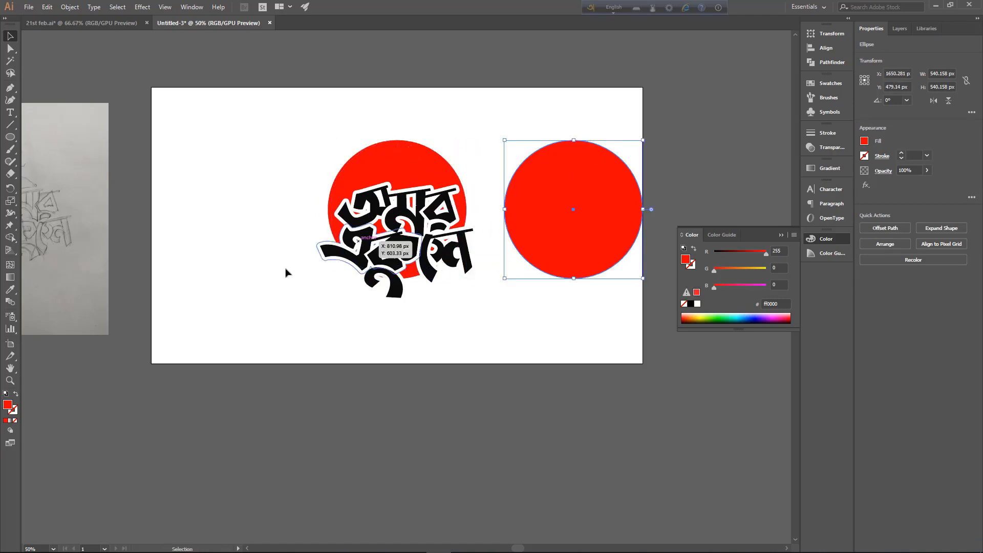
{"action": "left_click", "coordinate": [15, 395]}
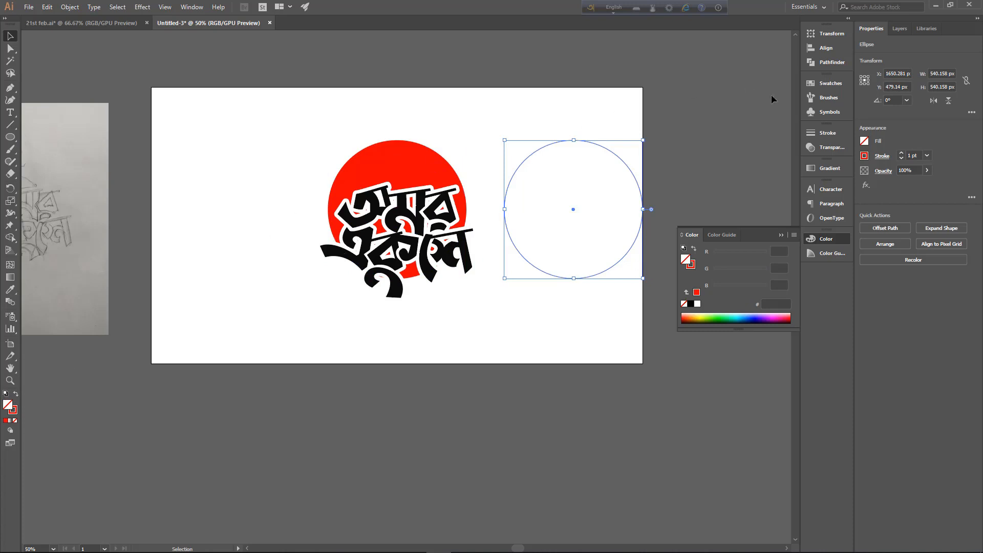
- Load the Artistic_ChalkCharcoalPencil brush library and apply its fifth, rough tapered brush to the circle outline
{"action": "left_click", "coordinate": [825, 100]}
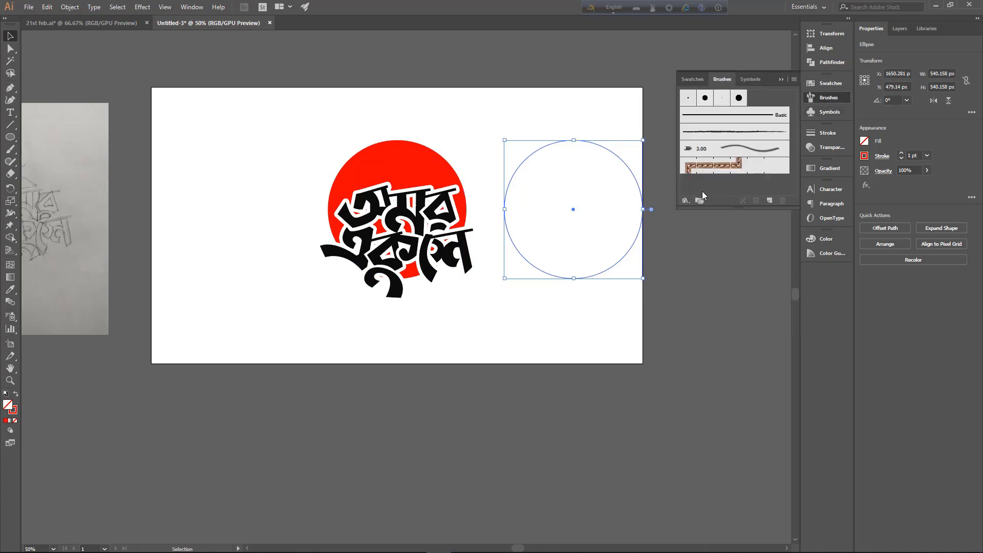
{"action": "left_click", "coordinate": [686, 200]}
{"action": "mouse_move", "coordinate": [709, 241]}
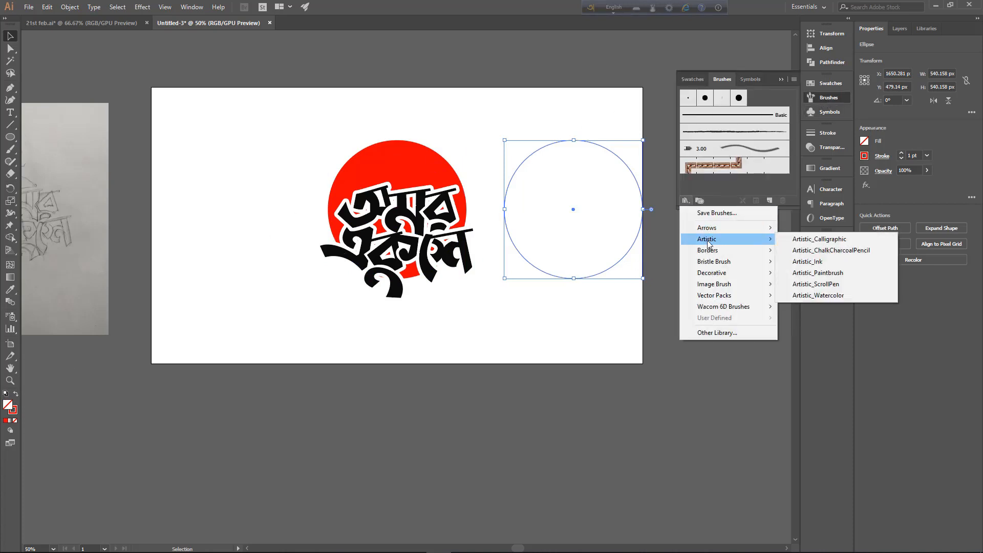
{"action": "left_click", "coordinate": [825, 251]}
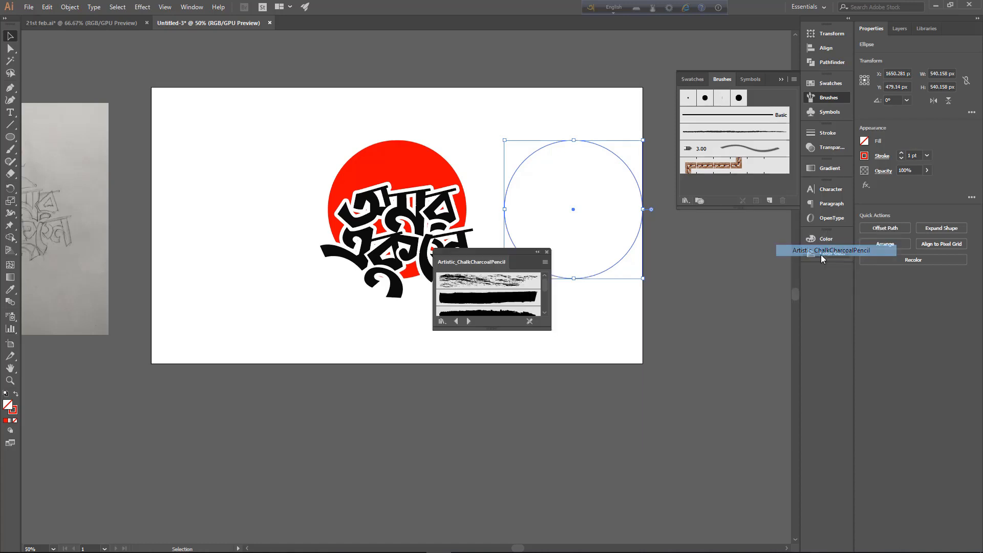
{"action": "left_click_drag", "start_coordinate": [491, 261], "coordinate": [790, 230]}
{"action": "left_click_drag", "start_coordinate": [766, 297], "coordinate": [761, 448]}
{"action": "left_click", "coordinate": [769, 316]}
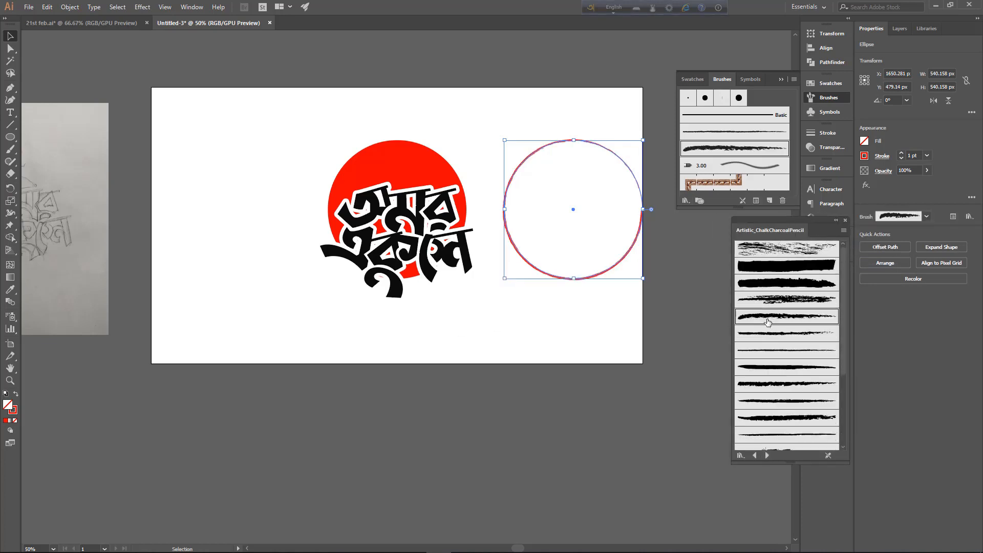
- Move the brushed outline over the red circle's edge and enlarge it to about 542 px
{"action": "left_click", "coordinate": [641, 352]}
{"action": "left_click_drag", "start_coordinate": [561, 280], "coordinate": [385, 280]}
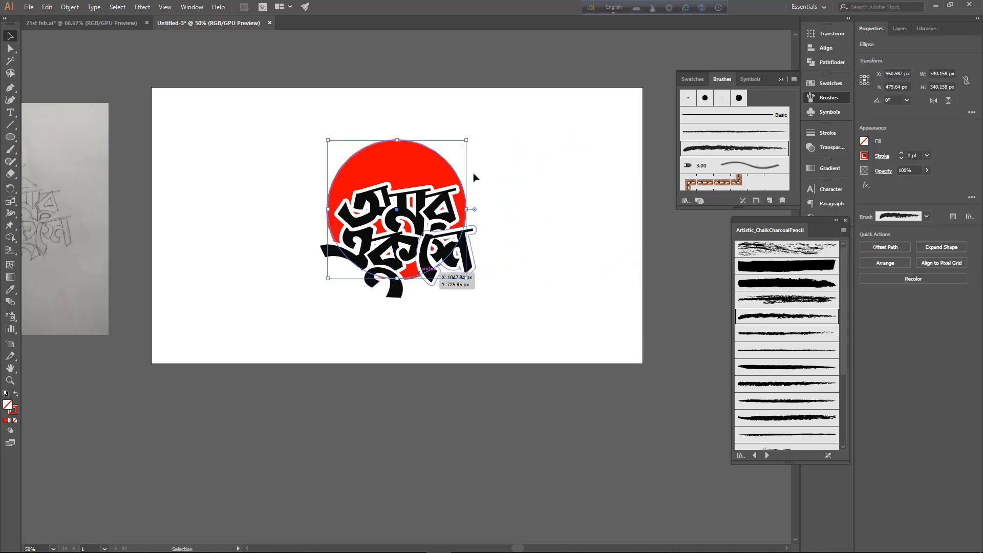
{"action": "left_click_drag", "start_coordinate": [466, 141], "coordinate": [468, 138]}
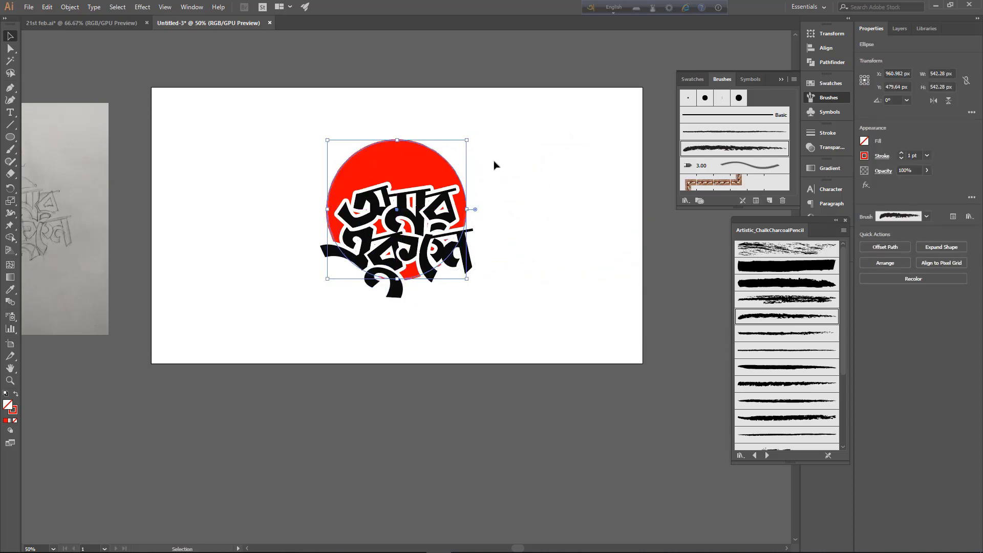
{"action": "left_click", "coordinate": [497, 168]}
- Shift the brushed outline about 10 px above the red circle and nudge it sideways
{"action": "key", "text": "ctrl+="}
{"action": "key", "text": "ctrl+="}
{"action": "key", "text": "ctrl+="}
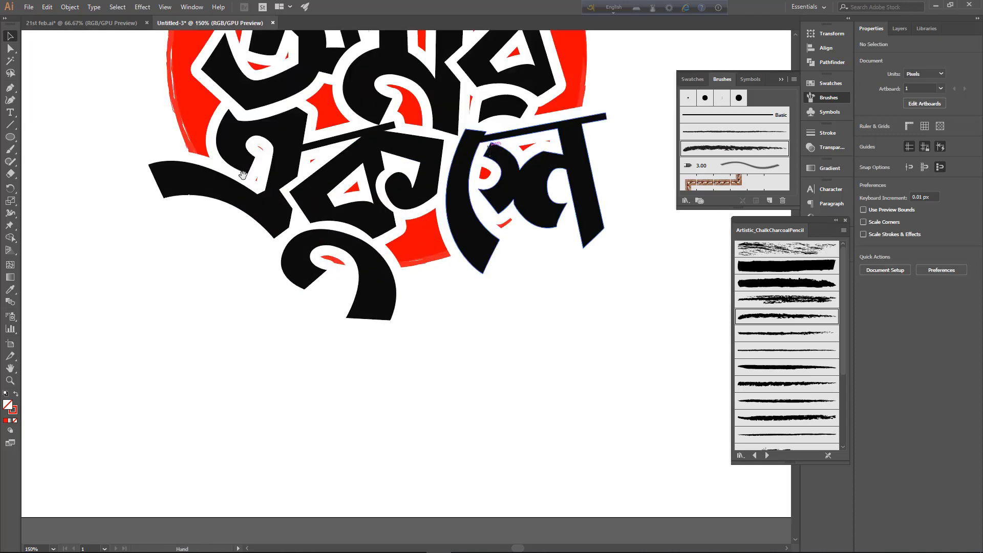
{"action": "left_click_drag", "start_coordinate": [177, 108], "coordinate": [233, 336]}
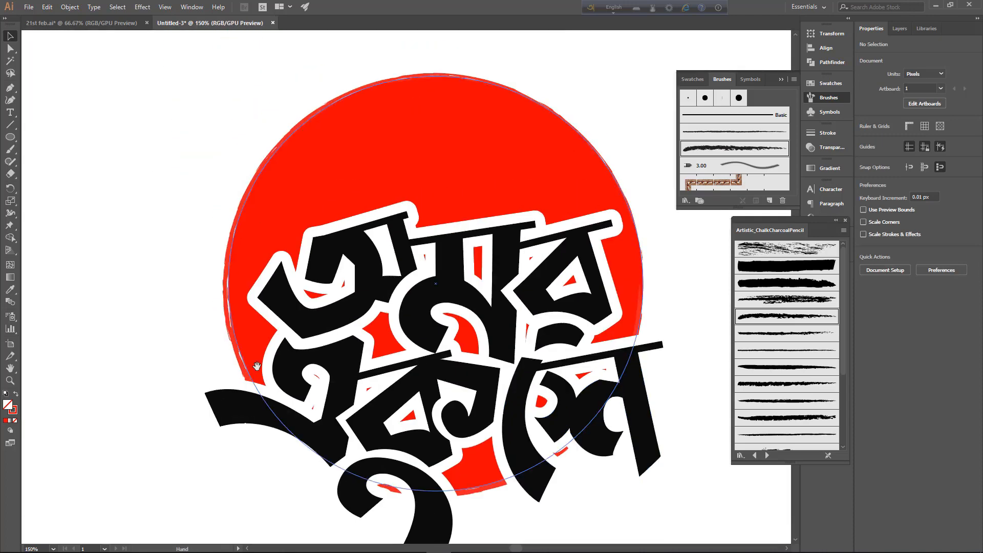
{"action": "left_click", "coordinate": [235, 344]}
{"action": "key", "text": "Right"}
{"action": "key", "text": "Right"}
{"action": "key", "text": "Right"}
{"action": "key", "text": "Right"}
{"action": "key", "text": "Right"}
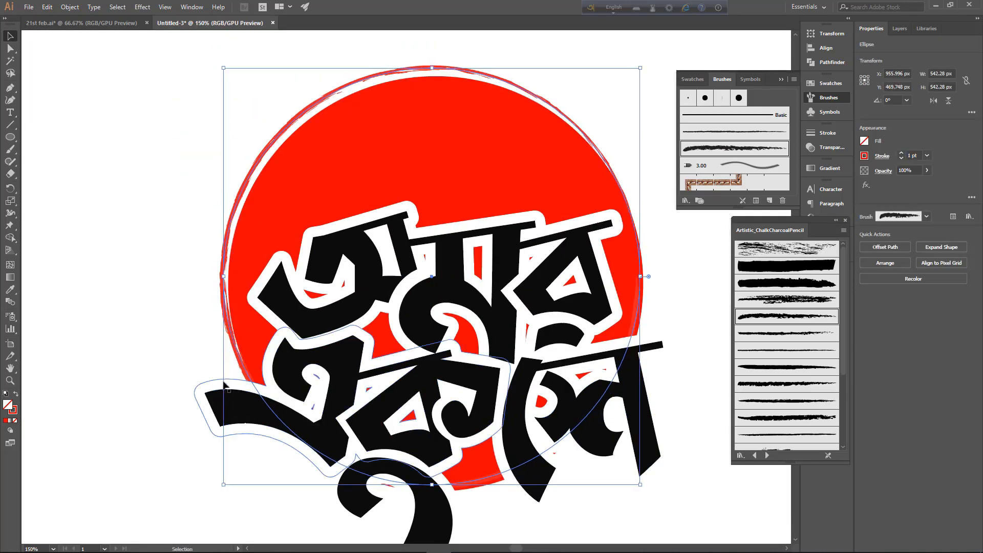
- Increase the brushed outline's stroke weight to 2 pt and deselect it
{"action": "left_click", "coordinate": [917, 154]}
{"action": "key", "text": "Up"}
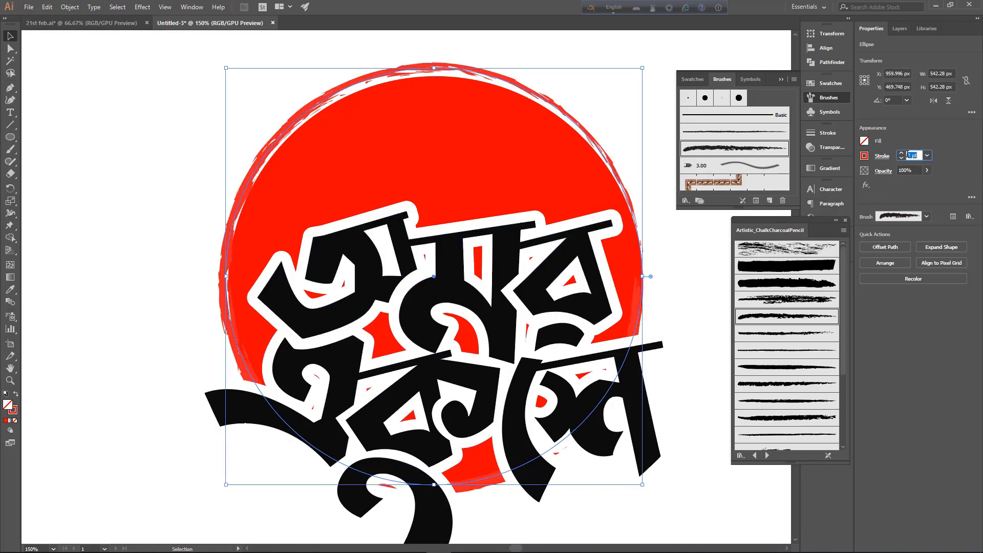
{"action": "left_click", "coordinate": [582, 67]}
- Move the brushed outline down so that it lines up with the red circle's edge
{"action": "left_click_drag", "start_coordinate": [501, 81], "coordinate": [502, 89]}
{"action": "left_click", "coordinate": [543, 59]}
{"action": "left_click_drag", "start_coordinate": [551, 61], "coordinate": [528, 117]}
- Expand the appearance of the brushed outline into filled shapes
{"action": "left_click", "coordinate": [189, 85]}
{"action": "left_click", "coordinate": [265, 161]}
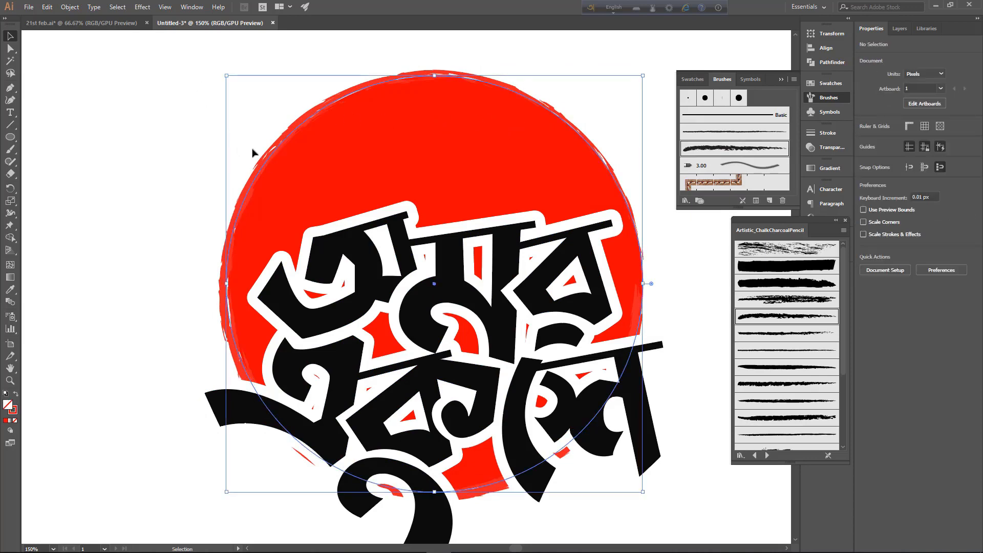
{"action": "left_click", "coordinate": [70, 6]}
{"action": "left_click", "coordinate": [116, 128]}
- Unite the expanded outline with the red circle, then test-move the merged shape and undo that move
{"action": "left_click_drag", "start_coordinate": [255, 114], "coordinate": [357, 157]}
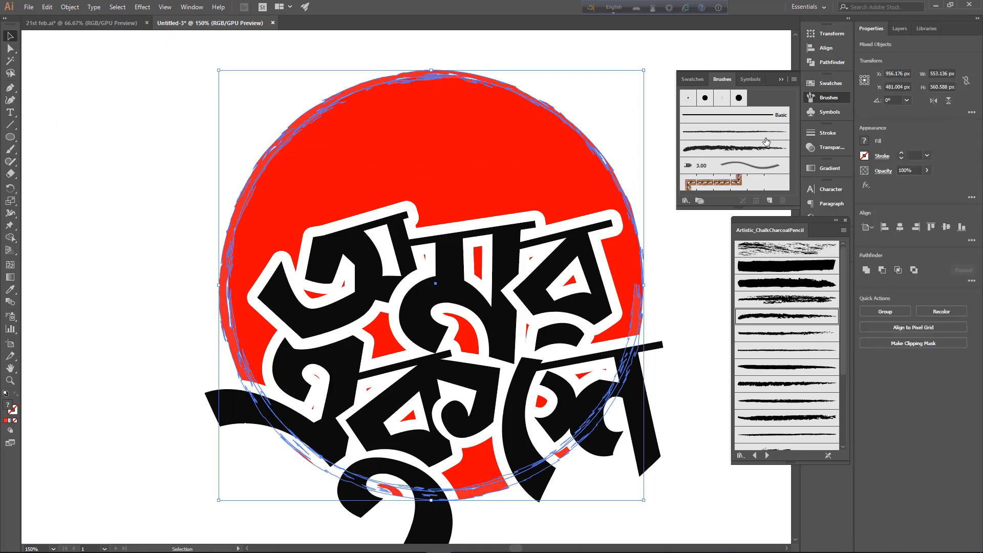
{"action": "left_click", "coordinate": [869, 275]}
{"action": "left_click_drag", "start_coordinate": [541, 163], "coordinate": [547, 199]}
{"action": "key", "text": "ctrl+z"}
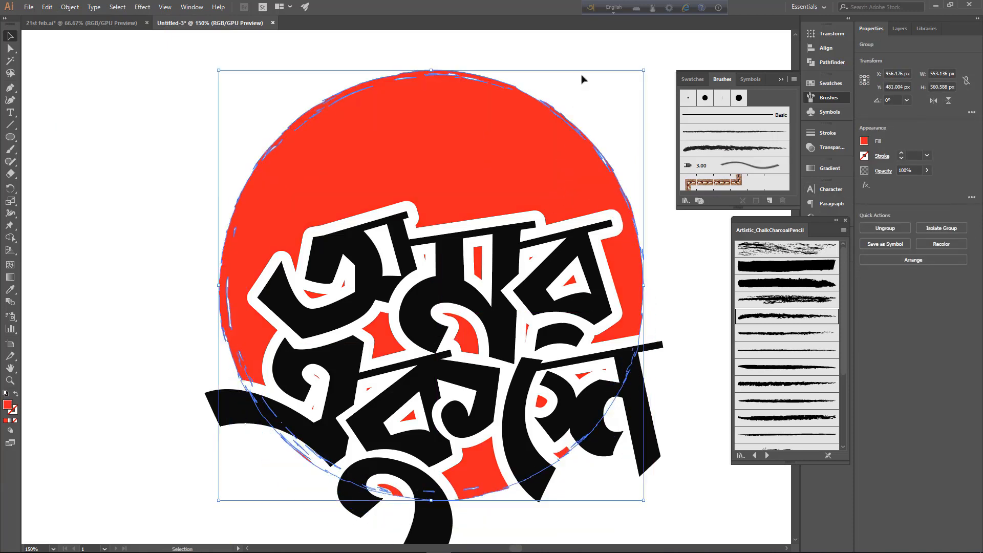
- Scale the red circle down slightly behind the lettering and deselect it
{"action": "left_click", "coordinate": [581, 77]}
{"action": "key", "text": "ctrl+minus"}
{"action": "key", "text": "ctrl+minus"}
{"action": "key", "text": "ctrl+minus"}
{"action": "key", "text": "ctrl+minus"}
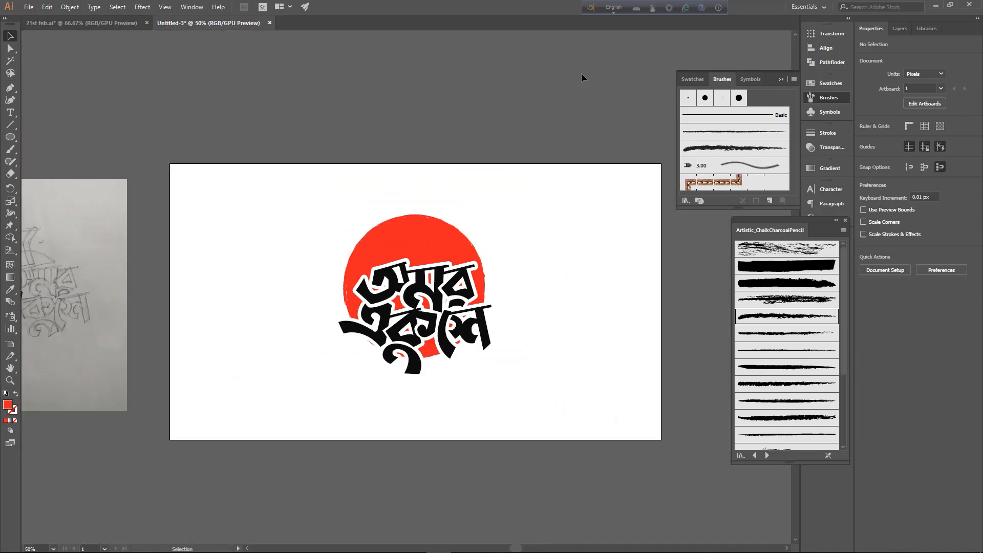
{"action": "left_click_drag", "start_coordinate": [471, 214], "coordinate": [450, 247]}
{"action": "left_click", "coordinate": [469, 226]}
{"action": "left_click", "coordinate": [477, 204]}
{"action": "left_click", "coordinate": [477, 206]}
{"action": "left_click", "coordinate": [479, 210]}
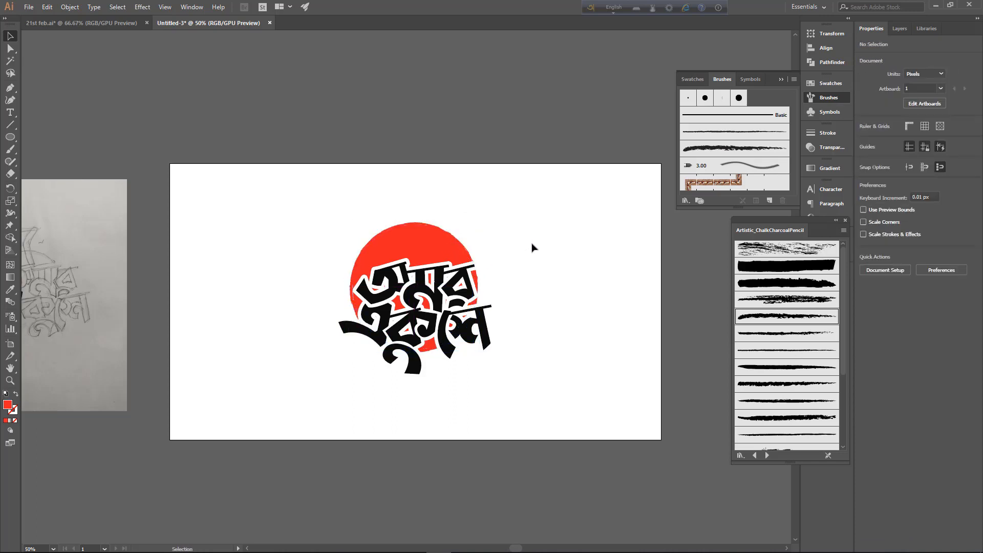
- Preview the ekushey-05 monument photo from the desktop and close the viewer
{"action": "left_click", "coordinate": [934, 6]}
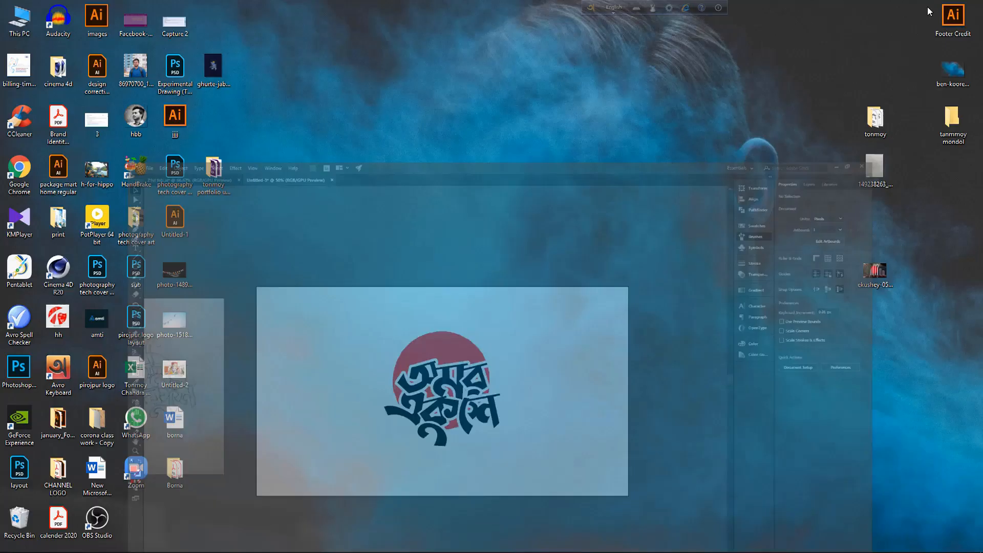
{"action": "double_click", "coordinate": [870, 272]}
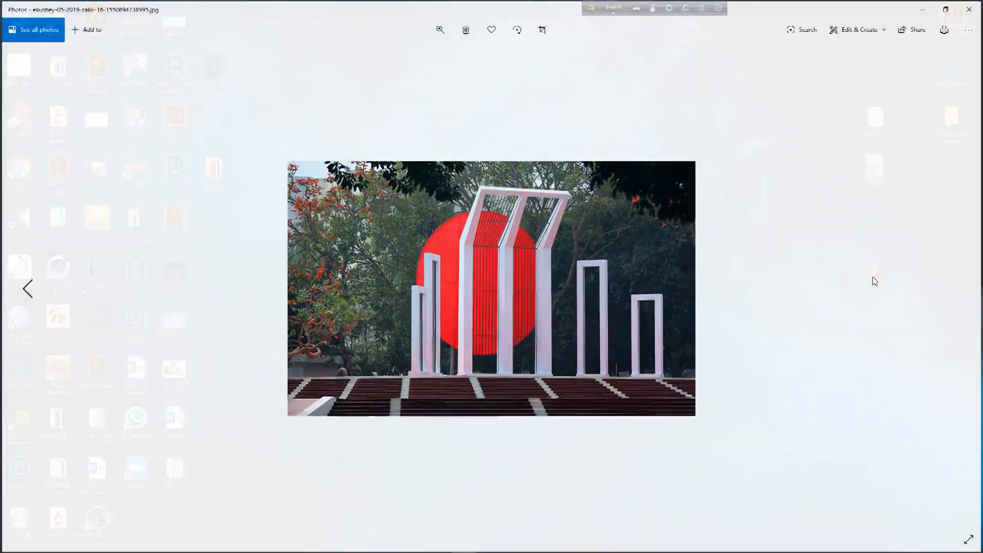
{"action": "left_click", "coordinate": [970, 8]}
- Bring the monument photo from the desktop into the Illustrator document, place it below the artboard and embed it
{"action": "left_click", "coordinate": [818, 306]}
{"action": "left_click_drag", "start_coordinate": [863, 289], "coordinate": [818, 318]}
{"action": "left_click_drag", "start_coordinate": [818, 319], "coordinate": [430, 450]}
{"action": "key", "text": "space"}
{"action": "left_click_drag", "start_coordinate": [451, 290], "coordinate": [481, 20]}
{"action": "left_click_drag", "start_coordinate": [435, 207], "coordinate": [241, 374]}
{"action": "left_click", "coordinate": [885, 228]}
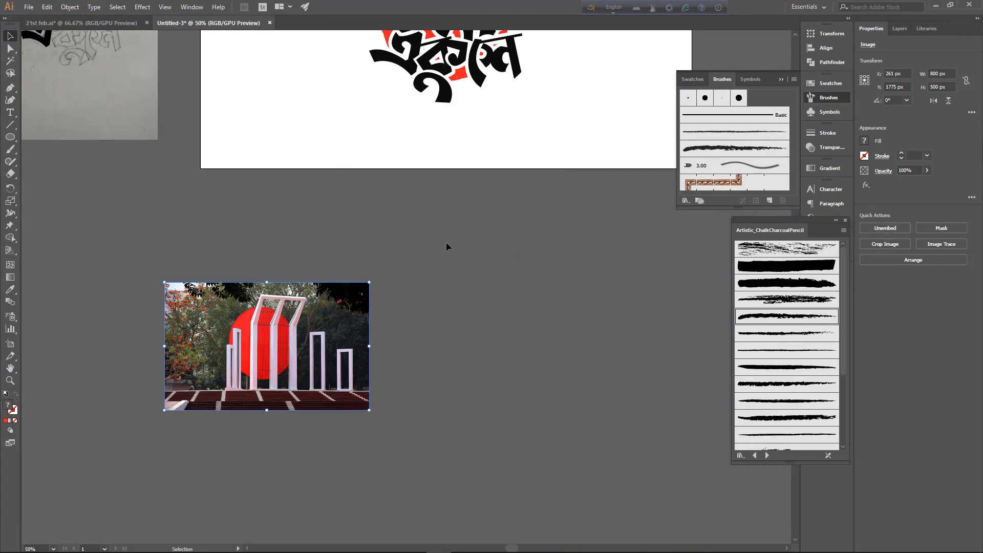
- Lock the embedded monument photo in place
{"action": "left_click", "coordinate": [70, 7]}
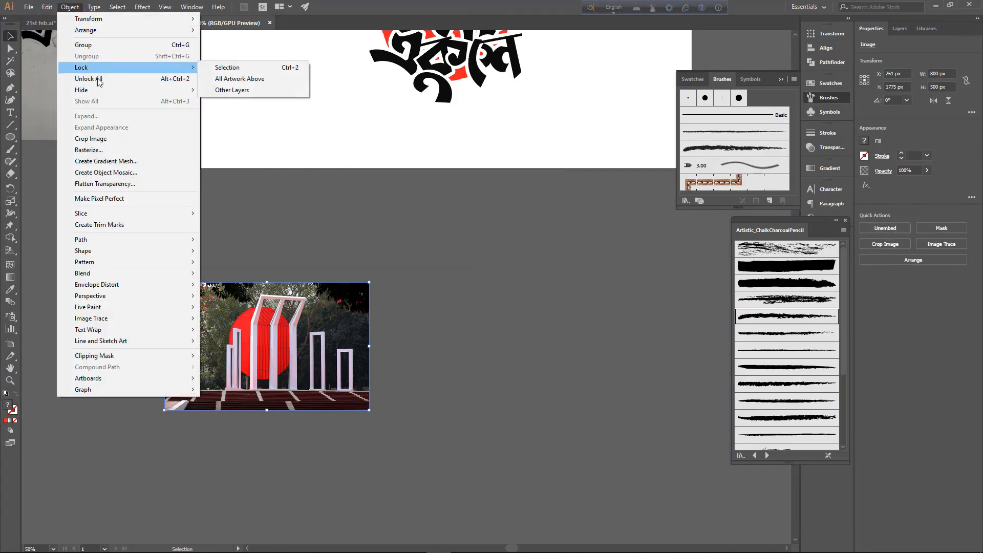
{"action": "mouse_move", "coordinate": [175, 72]}
{"action": "left_click", "coordinate": [227, 67]}
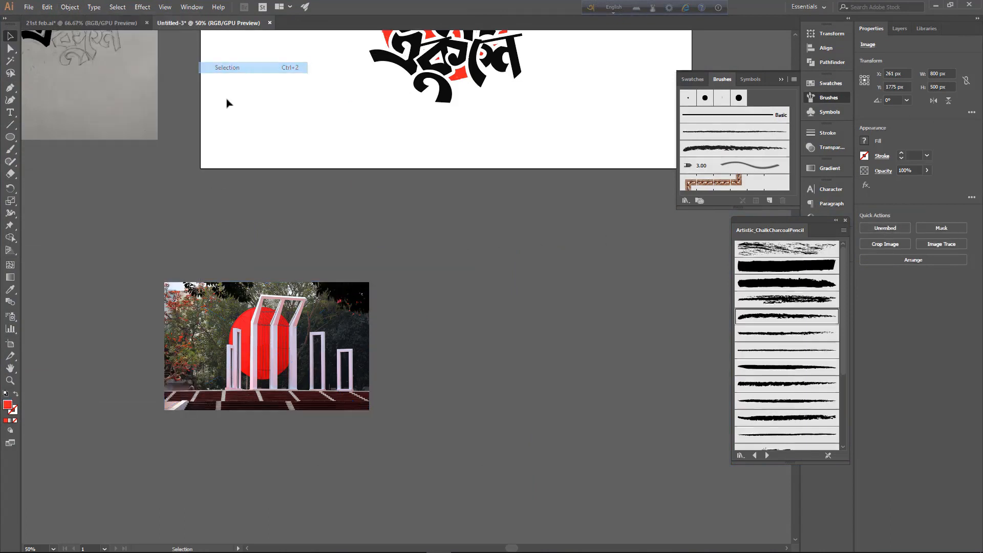
- Prepare the Pen tool for tracing the monument photo with no fill and a black 1 pt stroke
{"action": "key", "text": "ctrl+plus"}
{"action": "key", "text": "ctrl+plus"}
{"action": "key", "text": "ctrl+plus"}
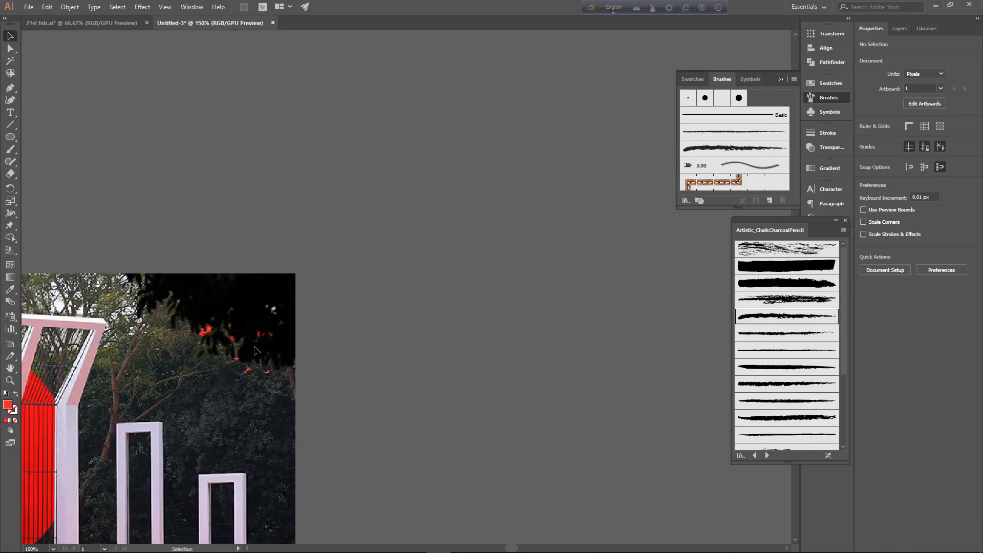
{"action": "key", "text": "p"}
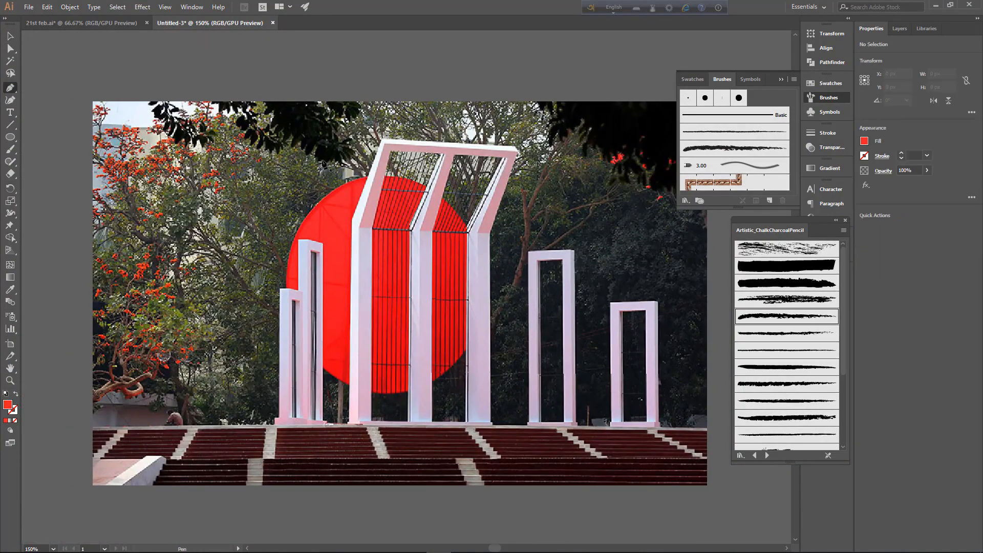
{"action": "key", "text": "ctrl+plus"}
{"action": "key", "text": "space"}
{"action": "left_click_drag", "start_coordinate": [249, 166], "coordinate": [235, 255]}
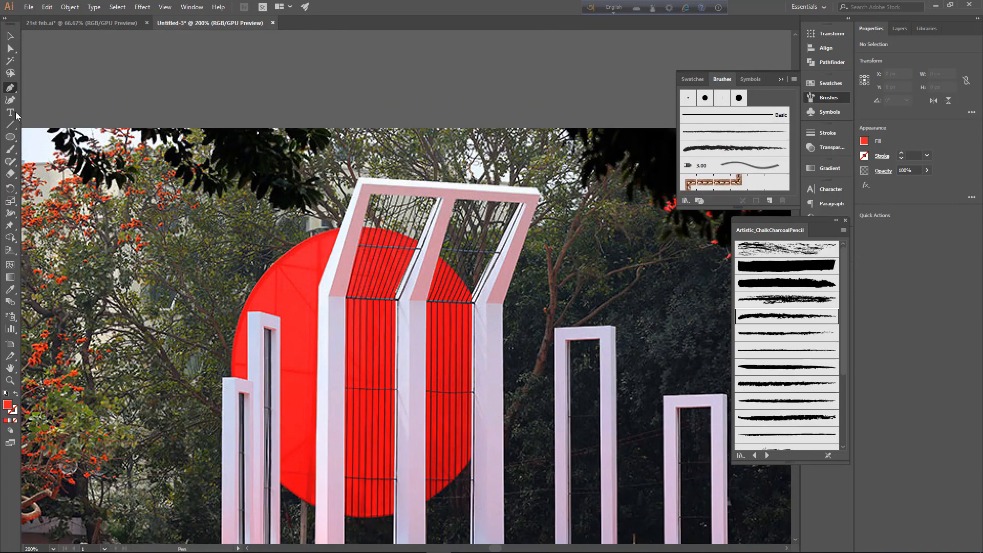
{"action": "left_click", "coordinate": [15, 393]}
{"action": "double_click", "coordinate": [16, 409]}
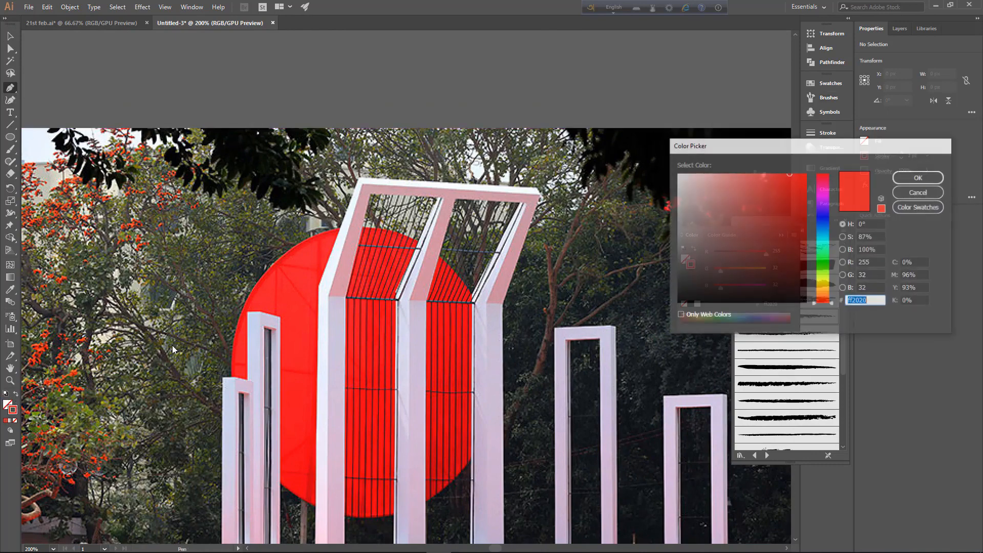
{"action": "left_click", "coordinate": [680, 301]}
{"action": "key", "text": "Return"}
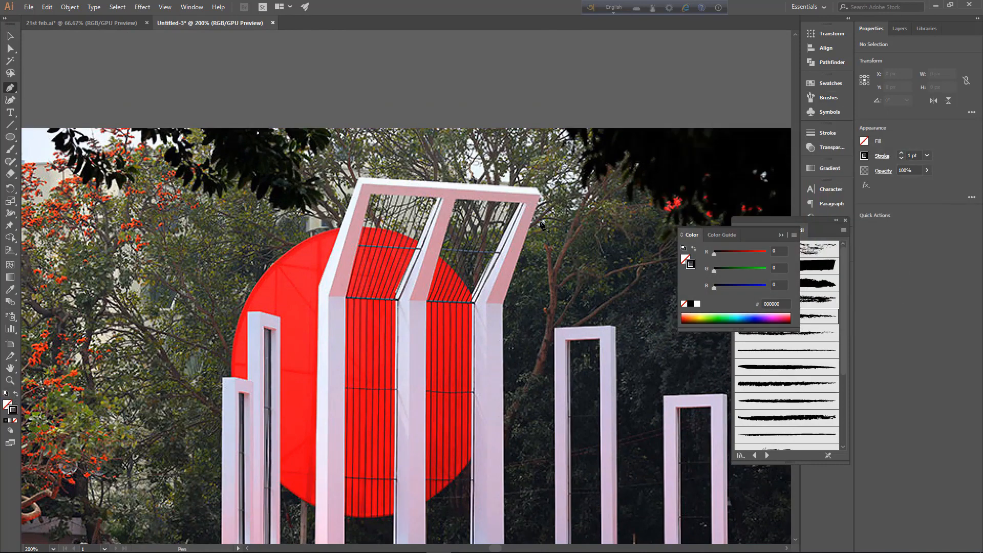
- Trace the central monument's outer edge from the left pillar over the top beam and around the right pillar with the Pen tool
{"action": "left_click", "coordinate": [316, 374]}
{"action": "left_click", "coordinate": [317, 288]}
{"action": "left_click", "coordinate": [359, 178]}
{"action": "left_click", "coordinate": [536, 186]}
{"action": "left_click", "coordinate": [502, 303]}
{"action": "left_click", "coordinate": [502, 386]}
{"action": "left_click", "coordinate": [477, 386]}
{"action": "left_click", "coordinate": [486, 302]}
{"action": "left_click", "coordinate": [526, 202]}
- Continue the monument path around the middle pillar and along the inner edges of the left opening
{"action": "left_click", "coordinate": [456, 199]}
{"action": "left_click", "coordinate": [425, 298]}
{"action": "left_click", "coordinate": [425, 383]}
{"action": "left_click", "coordinate": [398, 383]}
{"action": "left_click", "coordinate": [398, 300]}
{"action": "left_click", "coordinate": [441, 199]}
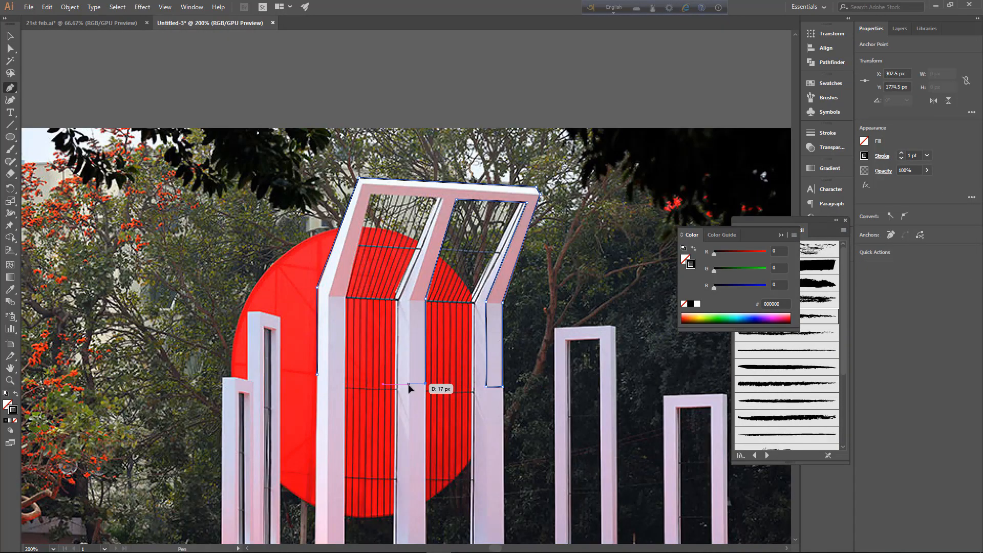
{"action": "left_click", "coordinate": [398, 382]}
{"action": "left_click", "coordinate": [398, 299]}
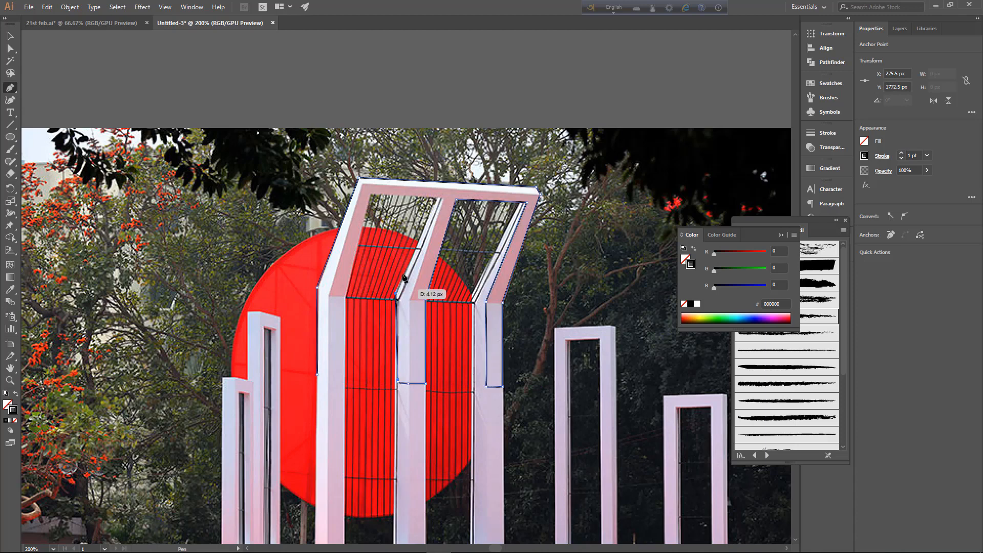
{"action": "left_click", "coordinate": [442, 198]}
{"action": "left_click", "coordinate": [369, 196]}
{"action": "left_click", "coordinate": [344, 297]}
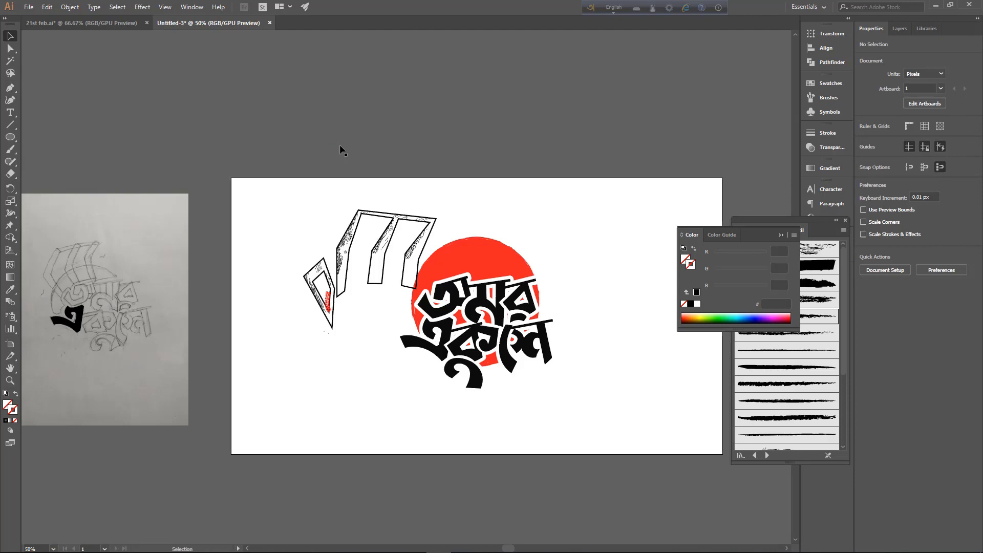
- Try a thin Artistic_ChalkCharcoalPencil brush with a few short black strokes below the monument sketch
{"action": "key", "text": "ctrl+plus"}
{"action": "key", "text": "ctrl+plus"}
{"action": "mouse_move", "coordinate": [185, 226]}
{"action": "left_mouse_down"}
{"action": "mouse_move", "coordinate": [194, 238]}
{"action": "mouse_move", "coordinate": [180, 215]}
{"action": "left_mouse_up"}
{"action": "left_click", "coordinate": [244, 336]}
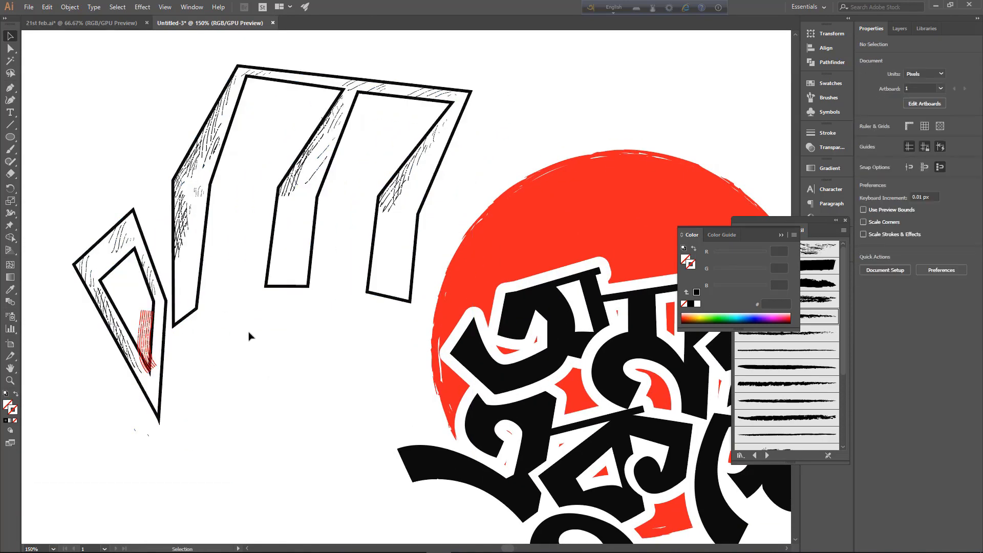
{"action": "mouse_move", "coordinate": [771, 232]}
{"action": "left_mouse_down"}
{"action": "mouse_move", "coordinate": [819, 318]}
{"action": "mouse_move", "coordinate": [866, 350]}
{"action": "left_mouse_up"}
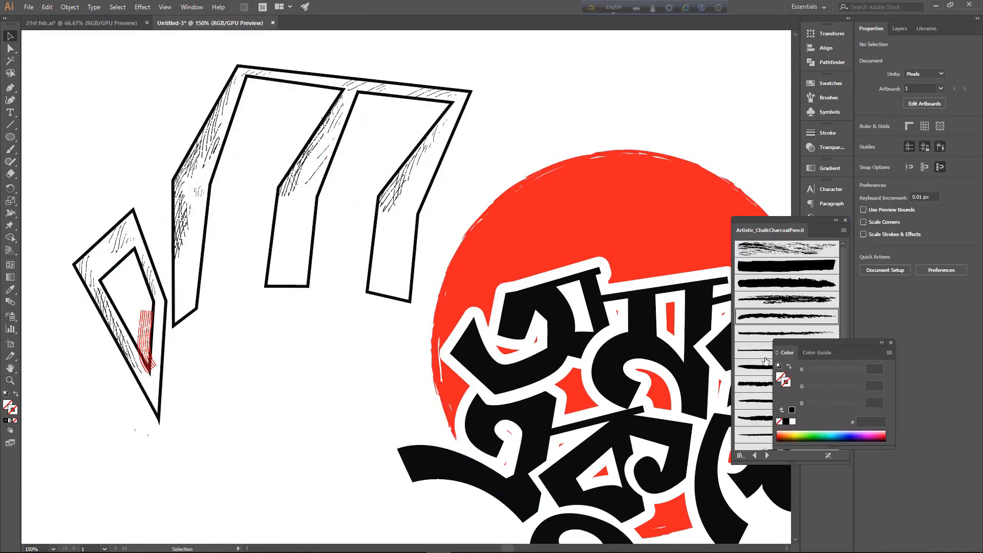
{"action": "left_click", "coordinate": [756, 355]}
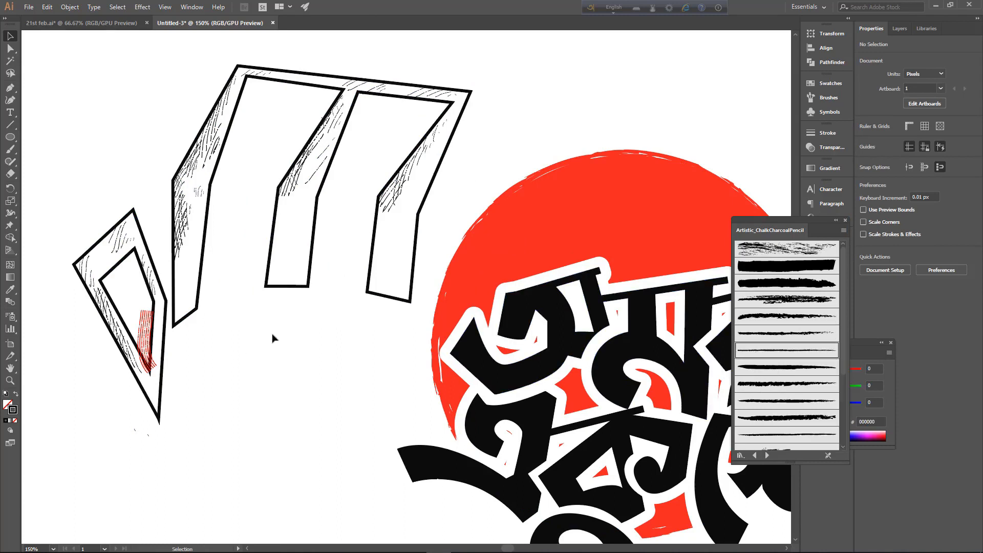
{"action": "left_click_drag", "start_coordinate": [254, 347], "coordinate": [263, 330]}
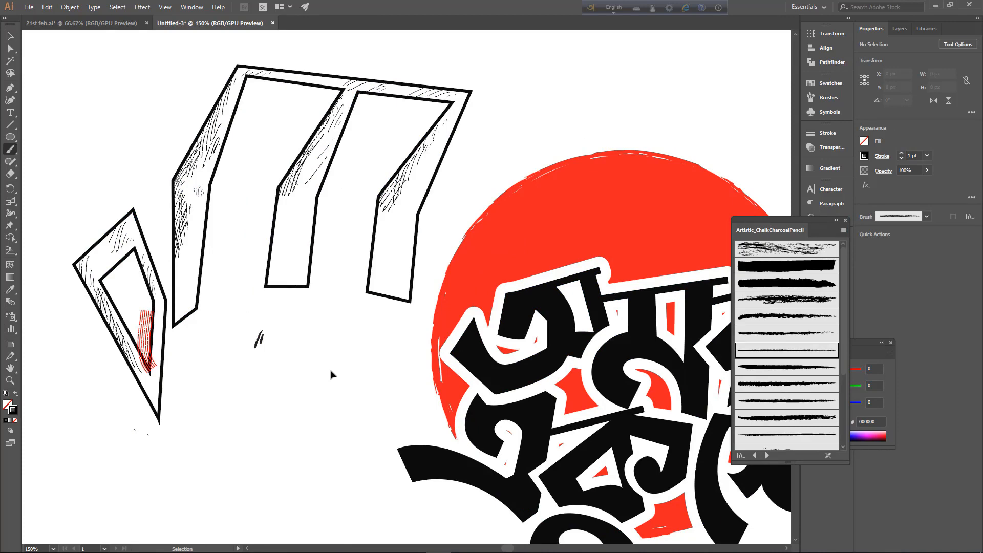
{"action": "key", "text": "v"}
{"action": "left_click_drag", "start_coordinate": [264, 331], "coordinate": [239, 227]}
- Move the monument sketch above the lettering so that it overlaps the red circle, and send it to the back
{"action": "scroll", "coordinate": [238, 227], "scroll_direction": "down", "scroll_amount": 2}
{"action": "left_click_drag", "start_coordinate": [287, 122], "coordinate": [433, 93]}
{"action": "right_click", "coordinate": [433, 93]}
{"action": "mouse_move", "coordinate": [482, 204]}
{"action": "left_click", "coordinate": [588, 238]}
{"action": "left_click", "coordinate": [517, 153]}
- Fine-tune the red circle's position and move the whole composition slightly down on the artboard
{"action": "left_click_drag", "start_coordinate": [476, 136], "coordinate": [473, 147]}
{"action": "left_click", "coordinate": [505, 151]}
{"action": "left_click_drag", "start_coordinate": [533, 208], "coordinate": [557, 258]}
{"action": "left_click_drag", "start_coordinate": [279, 137], "coordinate": [539, 359]}
{"action": "left_click_drag", "start_coordinate": [540, 358], "coordinate": [538, 372]}
{"action": "left_click", "coordinate": [614, 287]}
{"action": "mouse_move", "coordinate": [614, 287]}
{"action": "left_mouse_down"}
{"action": "mouse_move", "coordinate": [564, 219]}
{"action": "mouse_move", "coordinate": [629, 164]}
{"action": "left_mouse_up"}
- Paint a straight horizontal line about 733 px long below the lettering with the Paintbrush tool
{"action": "left_click", "coordinate": [10, 149]}
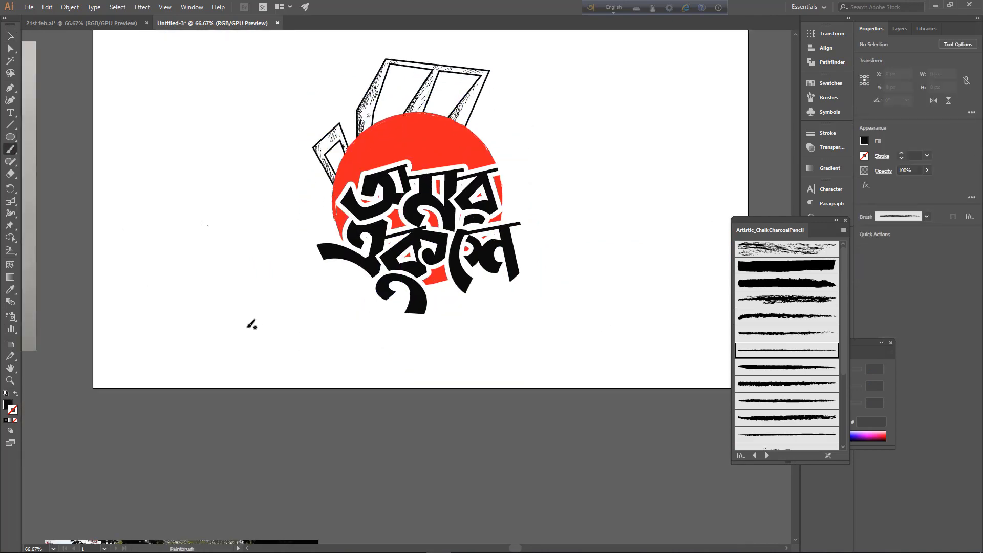
{"action": "left_click_drag", "start_coordinate": [436, 321], "coordinate": [483, 337]}
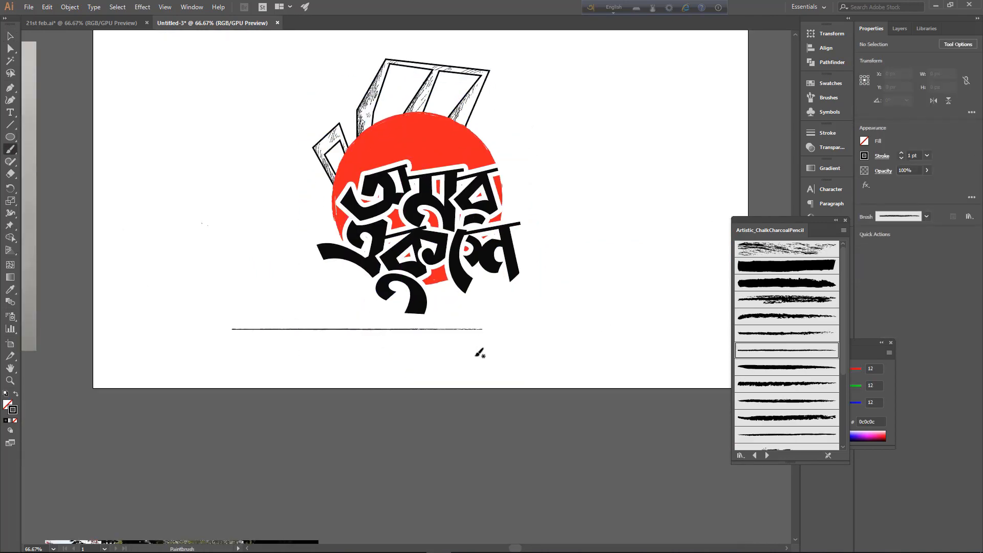
{"action": "key", "text": "v"}
- Apply a rough dry brush from the Artistic_Paintbrush library to the horizontal line
{"action": "left_click", "coordinate": [476, 328]}
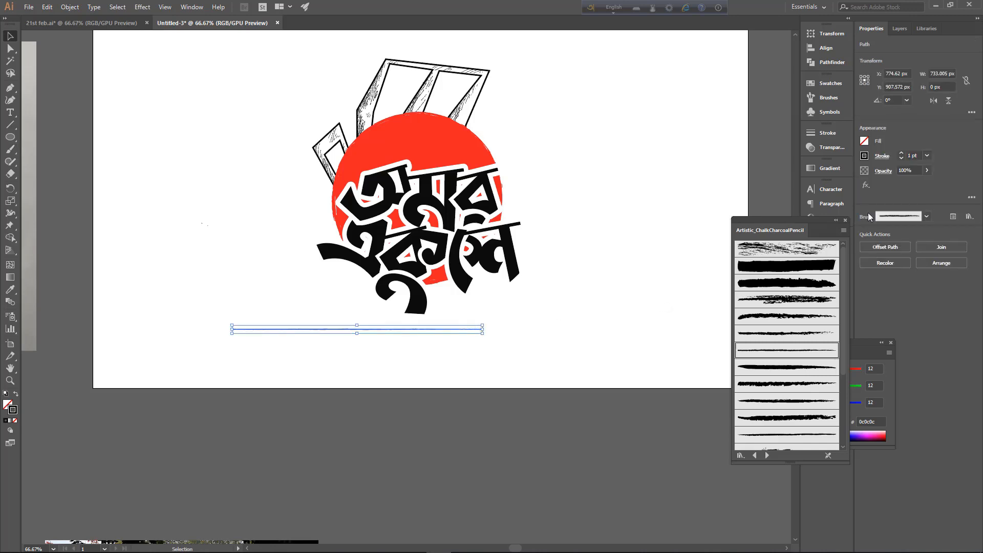
{"action": "left_click", "coordinate": [829, 98]}
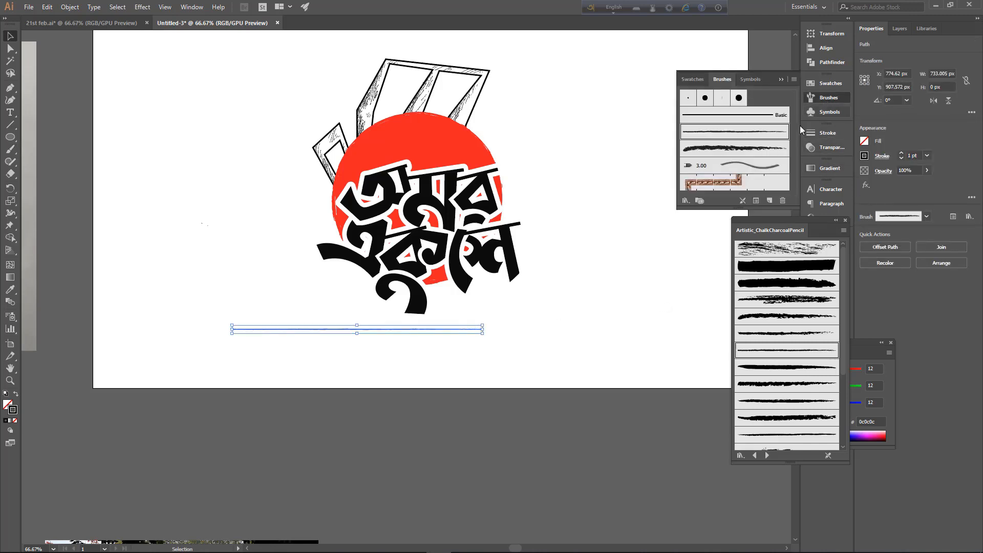
{"action": "left_click", "coordinate": [686, 201]}
{"action": "mouse_move", "coordinate": [718, 245]}
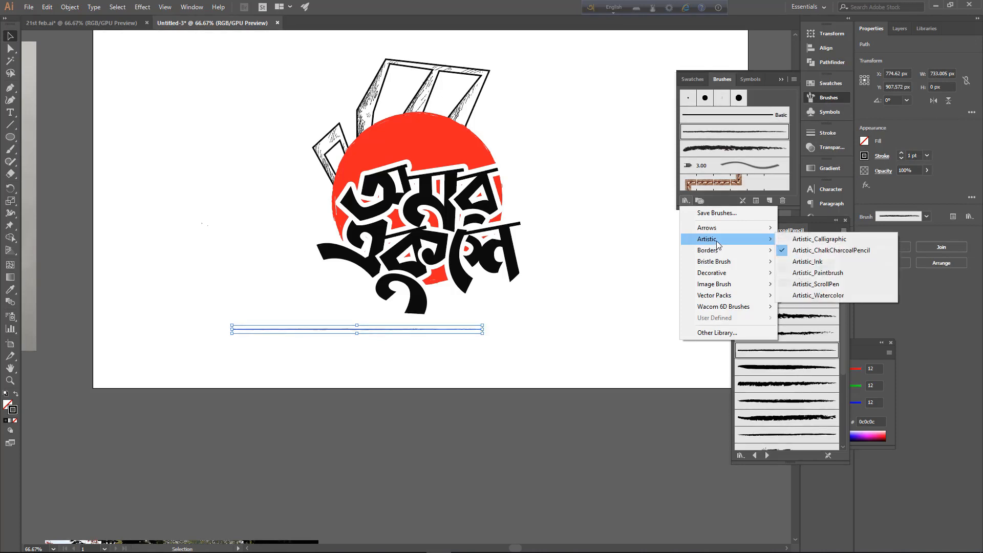
{"action": "left_click", "coordinate": [827, 274]}
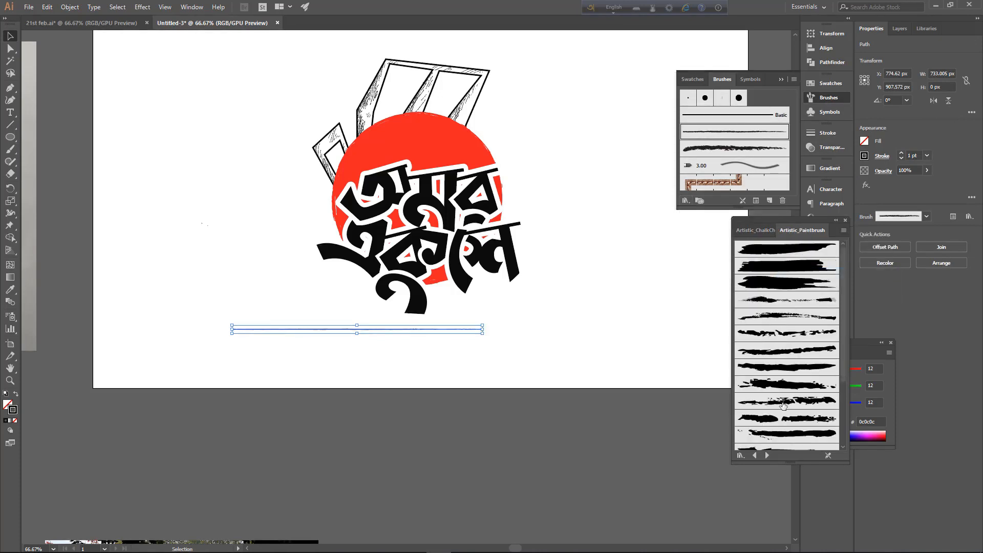
{"action": "left_click_drag", "start_coordinate": [842, 331], "coordinate": [840, 404]}
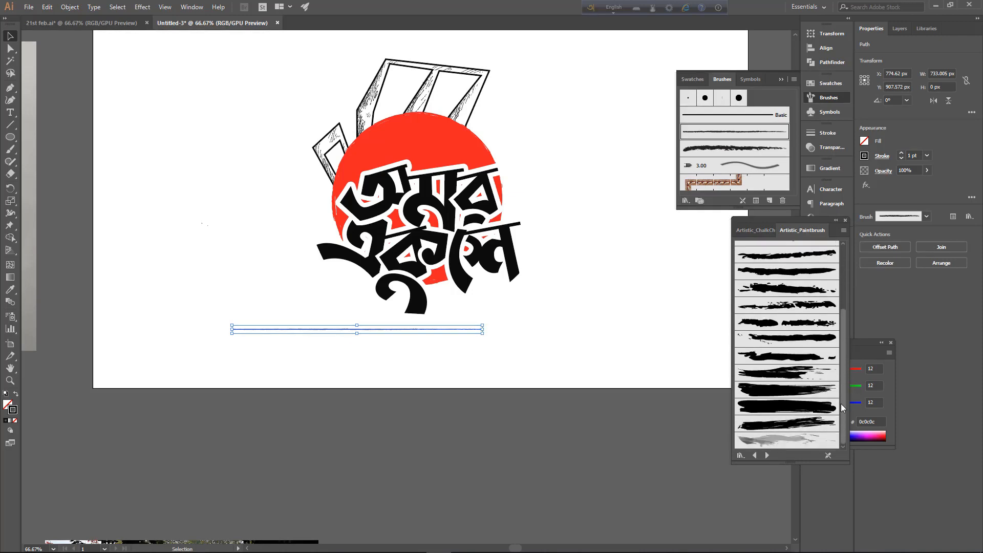
{"action": "left_click", "coordinate": [807, 425]}
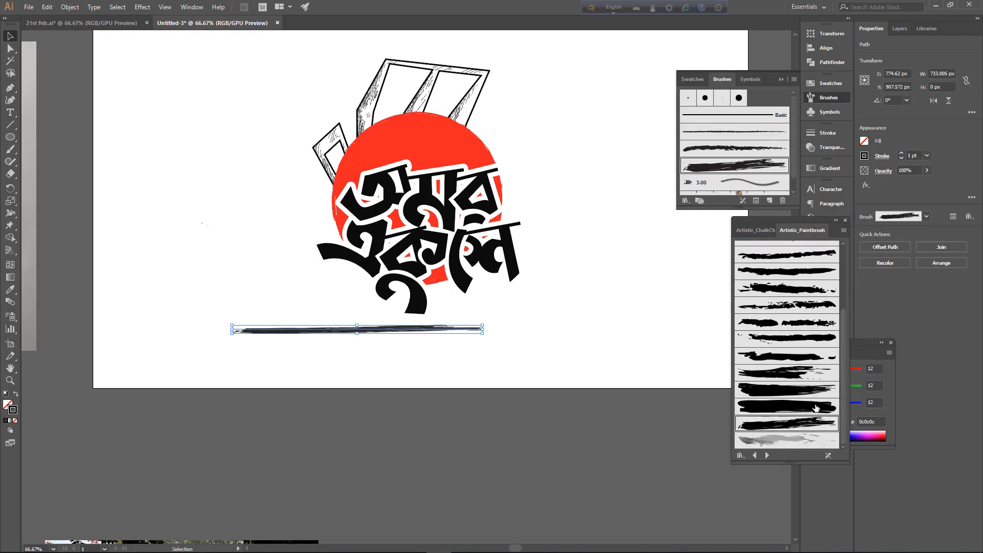
- Increase the brushed line's stroke weight to 9 pt and recolour it olive green, 4f7201
{"action": "left_click", "coordinate": [917, 154]}
{"action": "scroll", "coordinate": [916, 154], "scroll_direction": "up", "scroll_amount": 1}
{"action": "scroll", "coordinate": [917, 155], "scroll_direction": "up", "scroll_amount": 6}
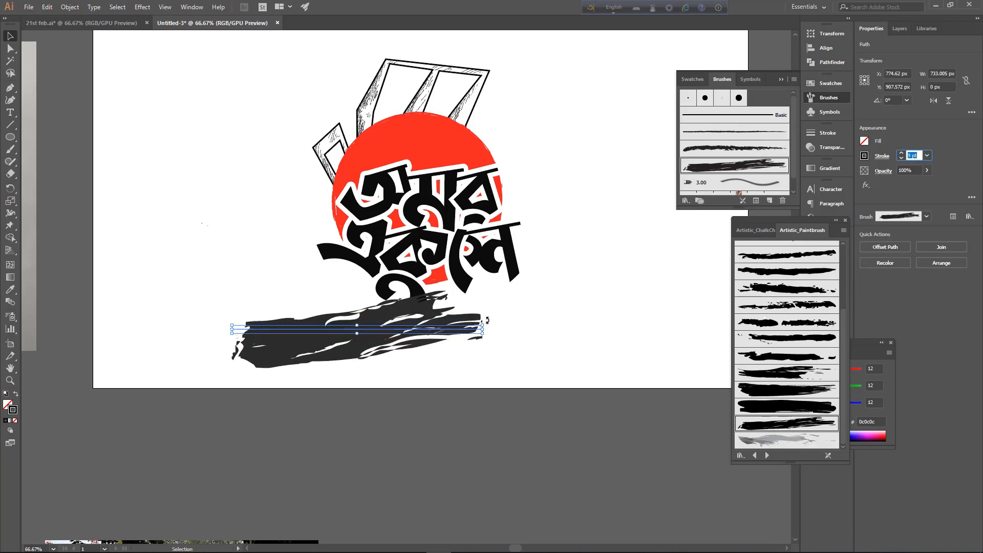
{"action": "double_click", "coordinate": [14, 409]}
{"action": "left_click", "coordinate": [823, 275]}
{"action": "left_click", "coordinate": [793, 261]}
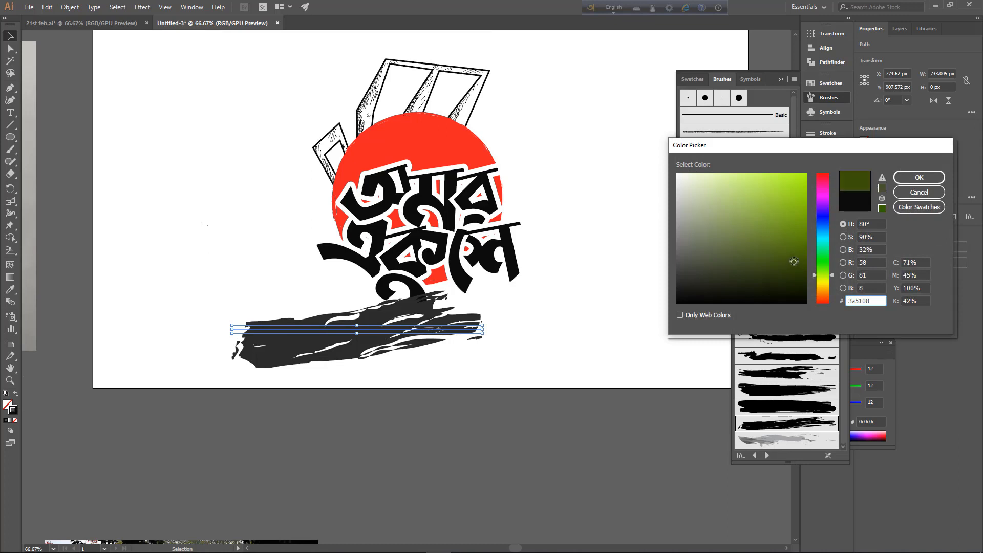
{"action": "left_click", "coordinate": [911, 178]}
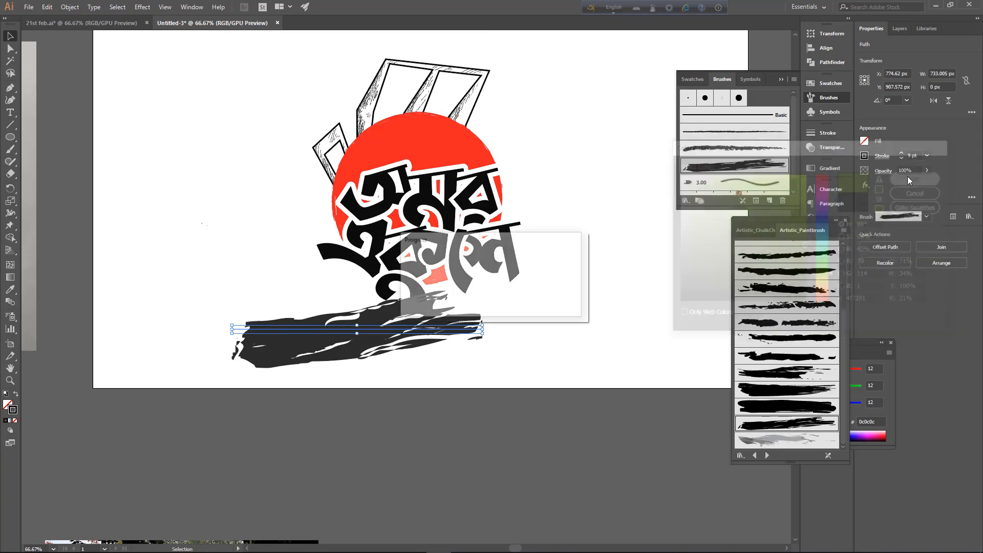
- Place the green brush stroke behind the base of the lettering and rotate it to 352.87°
{"action": "left_click_drag", "start_coordinate": [399, 347], "coordinate": [471, 286]}
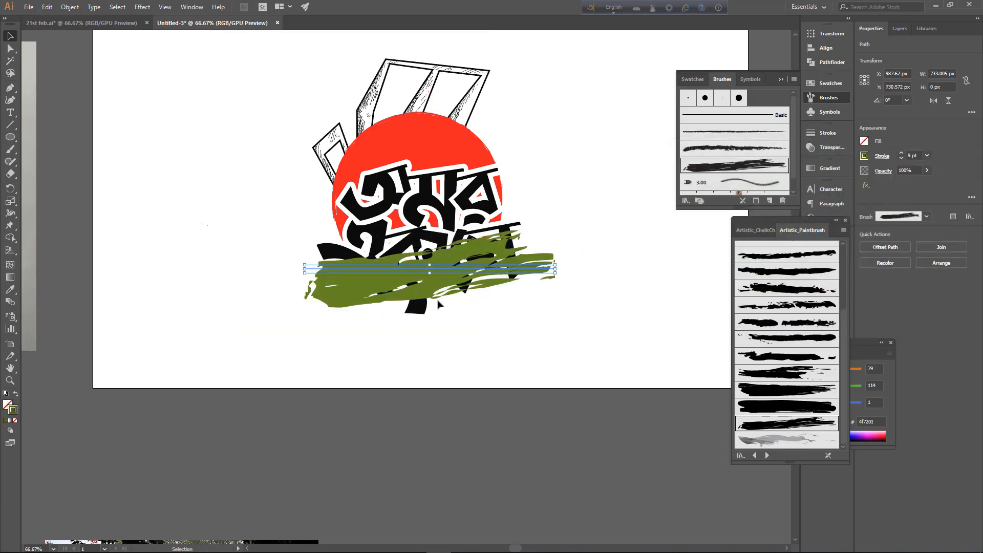
{"action": "right_click", "coordinate": [437, 304]}
{"action": "mouse_move", "coordinate": [469, 462]}
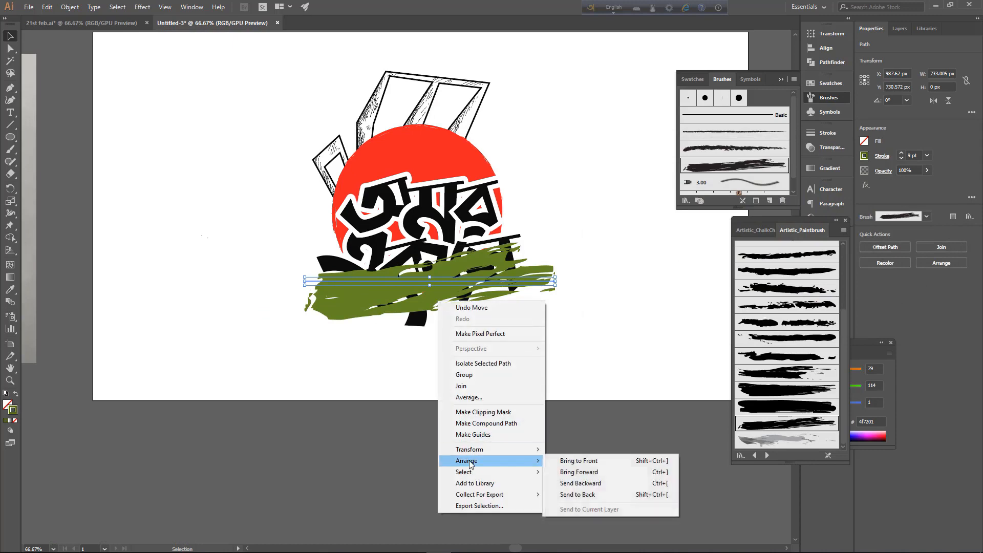
{"action": "left_click", "coordinate": [583, 495]}
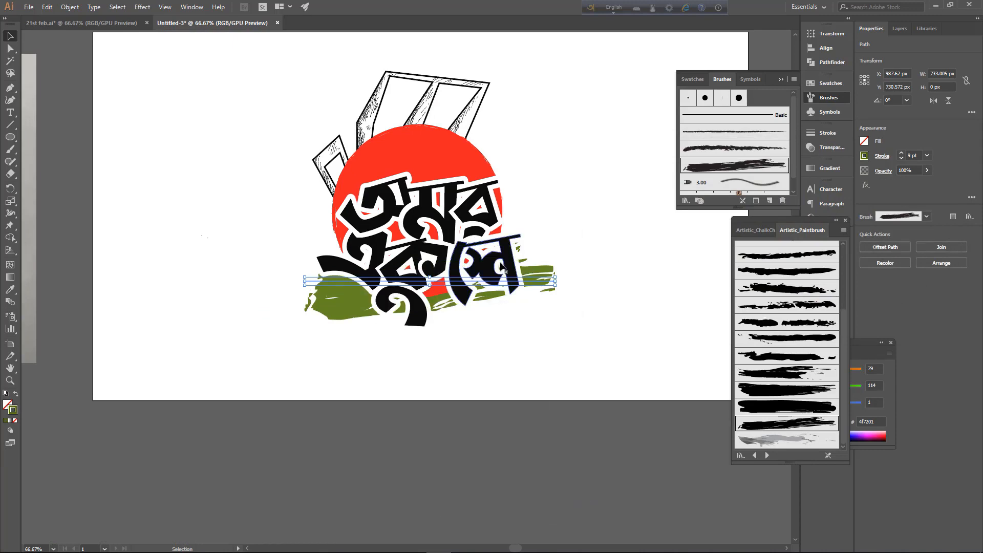
{"action": "mouse_move", "coordinate": [539, 278]}
{"action": "left_mouse_down"}
{"action": "mouse_move", "coordinate": [534, 300]}
{"action": "mouse_move", "coordinate": [575, 311]}
{"action": "mouse_move", "coordinate": [543, 312]}
{"action": "left_mouse_up"}
{"action": "left_click", "coordinate": [559, 306]}
- Move the red circle up and scale it down behind the lettering
{"action": "left_click_drag", "start_coordinate": [459, 160], "coordinate": [456, 146]}
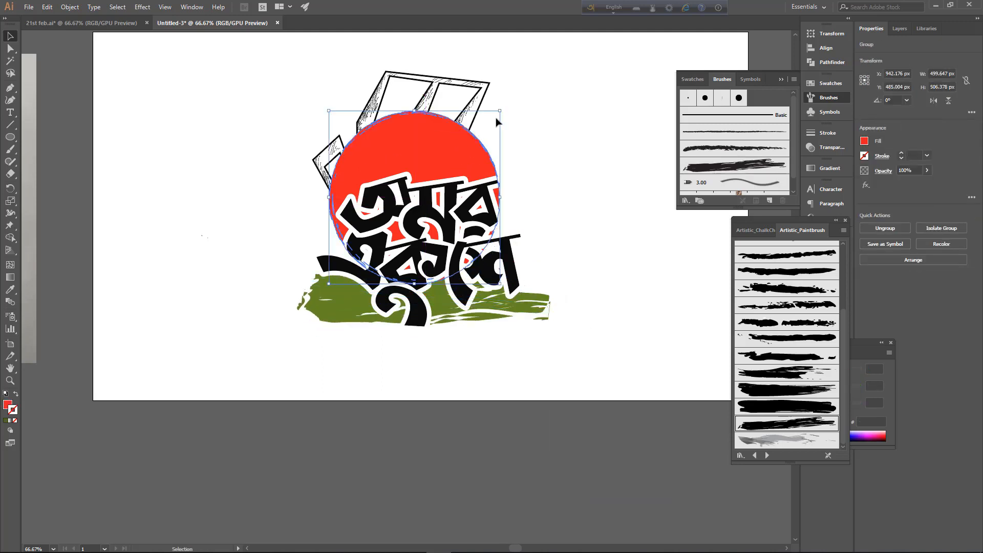
{"action": "left_click_drag", "start_coordinate": [501, 110], "coordinate": [463, 155]}
{"action": "left_click", "coordinate": [500, 137]}
{"action": "left_click", "coordinate": [462, 159]}
{"action": "left_click", "coordinate": [508, 149]}
{"action": "left_click", "coordinate": [514, 139]}
- Nudge the green brush stroke slightly up and to the left under the lettering
{"action": "left_click_drag", "start_coordinate": [516, 132], "coordinate": [502, 190]}
{"action": "left_click_drag", "start_coordinate": [522, 359], "coordinate": [519, 354]}
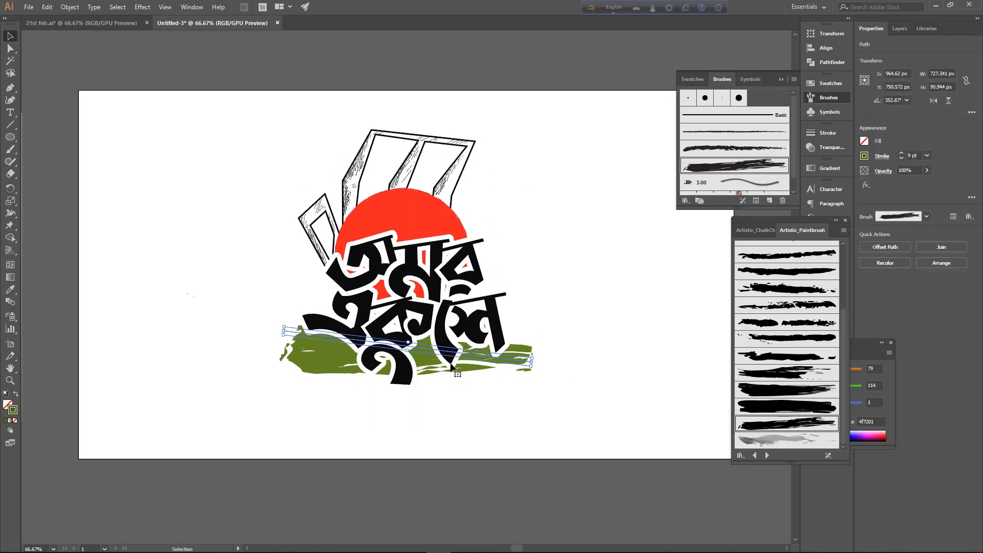
- Recolour the green brush stroke to 79a307 and increase its stroke weight to 11 pt
{"action": "double_click", "coordinate": [17, 413]}
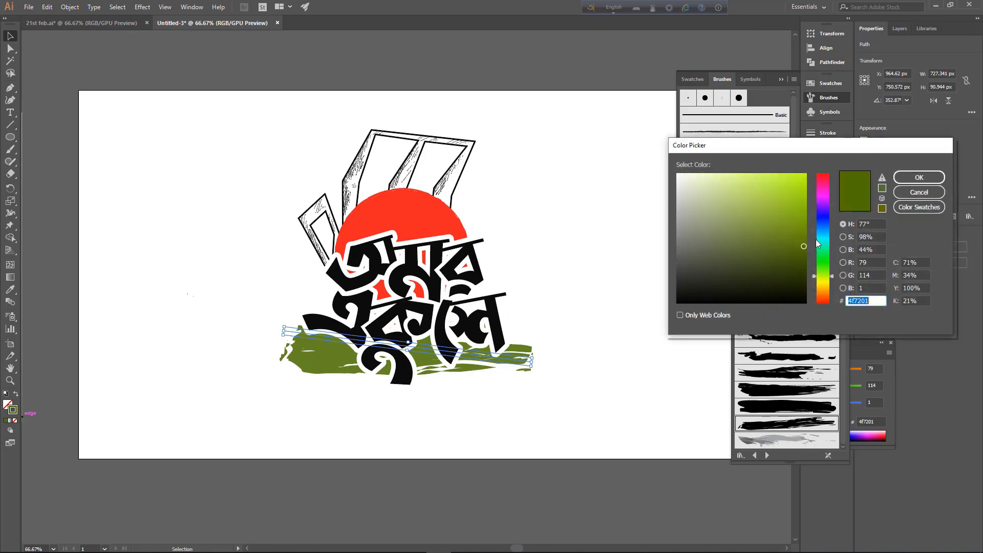
{"action": "left_click", "coordinate": [897, 179]}
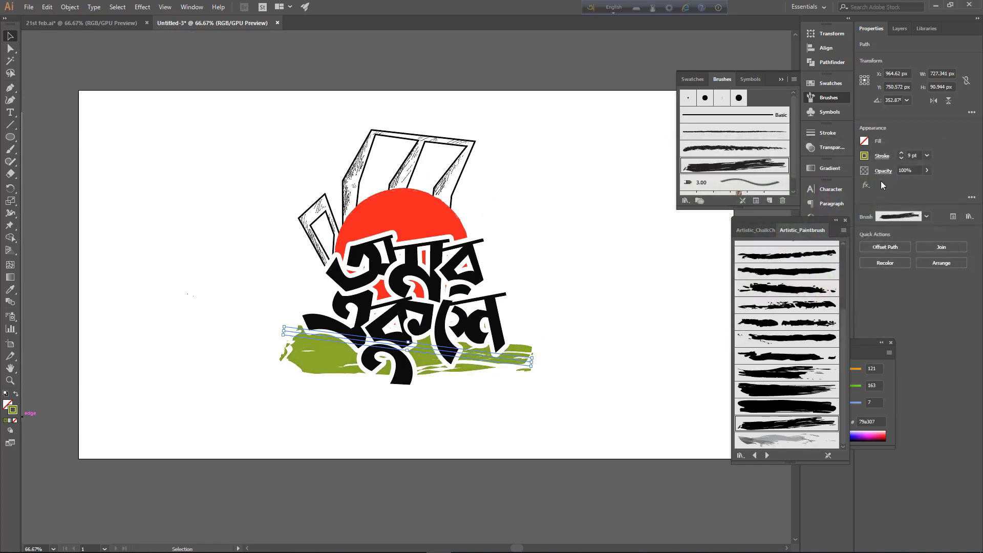
{"action": "scroll", "coordinate": [913, 156], "scroll_direction": "up", "scroll_amount": 2}
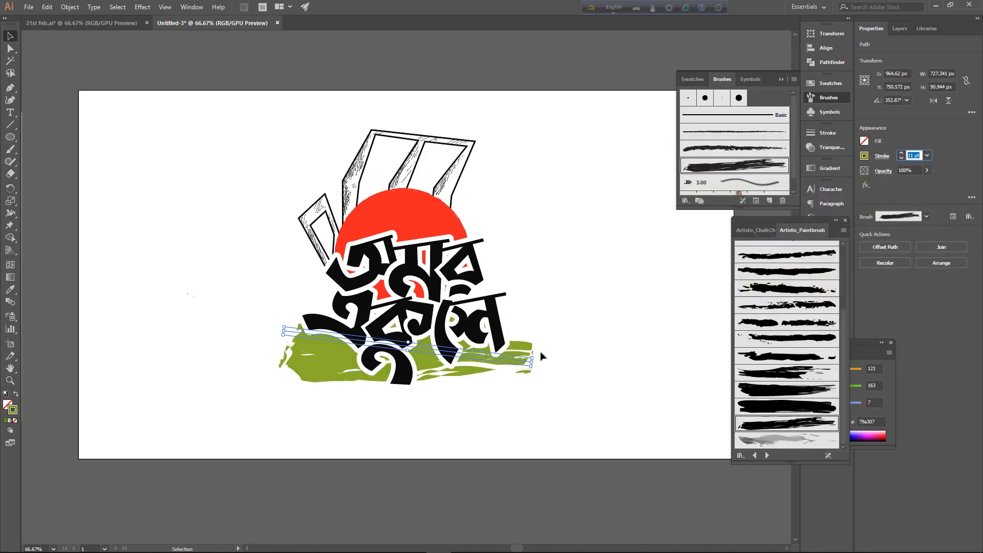
{"action": "left_click", "coordinate": [477, 376]}
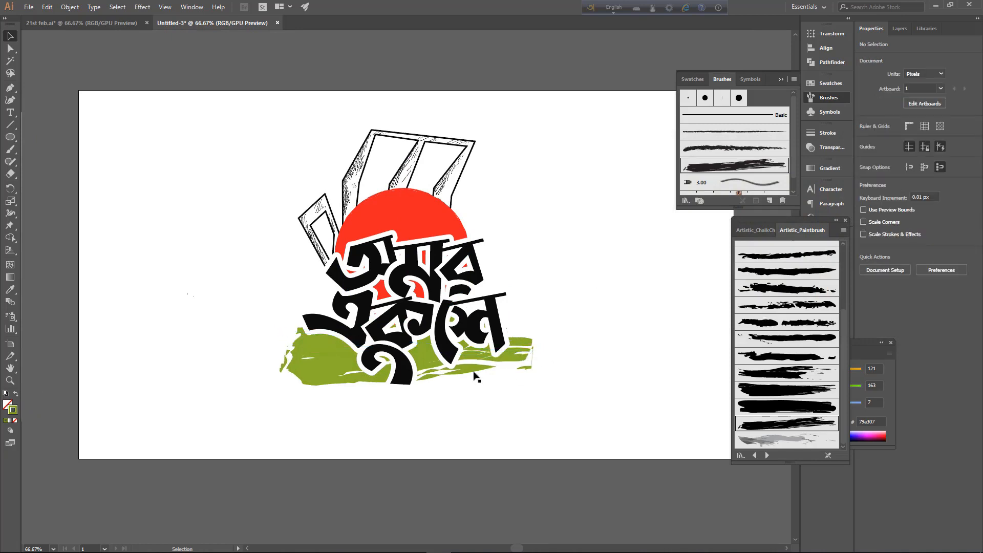
- Lengthen the green brush stroke to about 792 px and rotate it to 354.88° beneath the lettering
{"action": "left_click", "coordinate": [532, 352]}
{"action": "mouse_move", "coordinate": [536, 357]}
{"action": "left_mouse_down"}
{"action": "mouse_move", "coordinate": [544, 369]}
{"action": "mouse_move", "coordinate": [541, 349]}
{"action": "left_mouse_up"}
{"action": "left_click", "coordinate": [550, 387]}
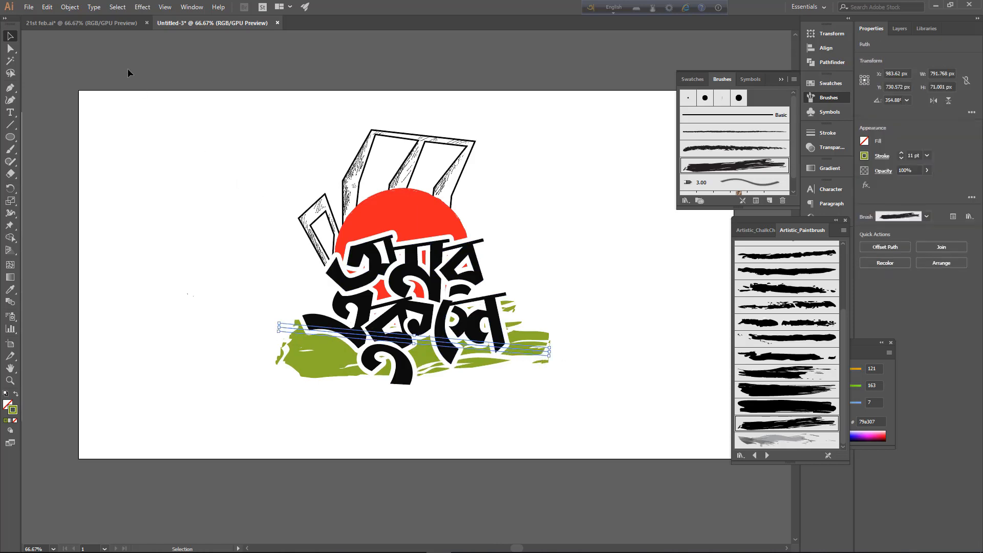
- Expand the appearance of the green brush stroke into filled shapes and widen the resulting group slightly
{"action": "left_click", "coordinate": [70, 7]}
{"action": "left_click", "coordinate": [102, 127]}
{"action": "left_click", "coordinate": [341, 426]}
{"action": "left_click_drag", "start_coordinate": [314, 377], "coordinate": [300, 495]}
{"action": "key", "text": "ctrl+z"}
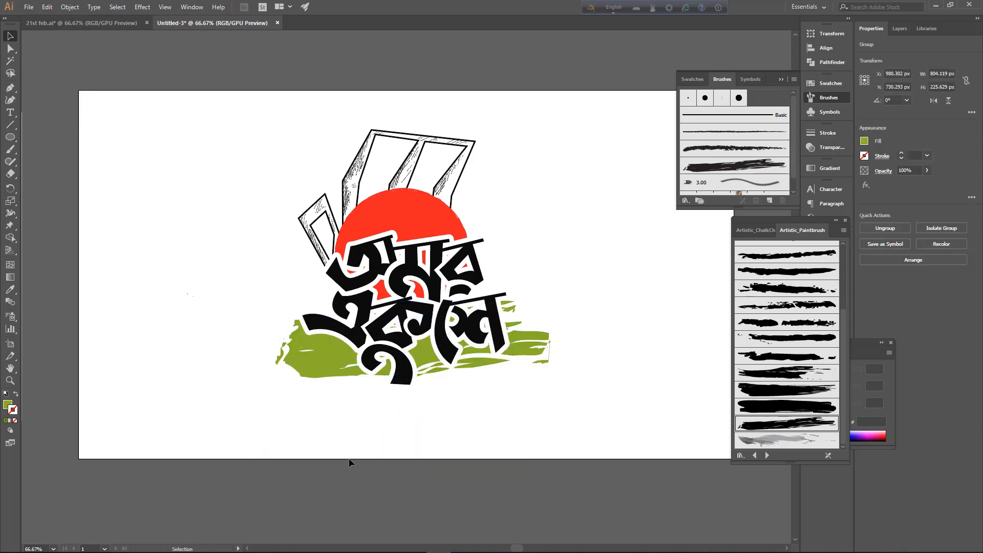
{"action": "mouse_move", "coordinate": [546, 339]}
{"action": "left_mouse_down"}
{"action": "mouse_move", "coordinate": [553, 332]}
{"action": "mouse_move", "coordinate": [555, 341]}
{"action": "left_mouse_up"}
- Select the whole artwork, move it slightly down and to the right on the artboard, and deselect it
{"action": "left_click_drag", "start_coordinate": [552, 409], "coordinate": [233, 146]}
{"action": "left_click_drag", "start_coordinate": [400, 240], "coordinate": [416, 256]}
{"action": "left_click_drag", "start_coordinate": [358, 375], "coordinate": [352, 371]}
{"action": "left_click", "coordinate": [307, 312]}
{"action": "left_click", "coordinate": [430, 224]}
{"action": "left_click", "coordinate": [531, 215]}
- Create a new calligraphic brush with 0° angle, 100% roundness and a 9 pt size controlled by pressure
{"action": "left_click", "coordinate": [768, 200]}
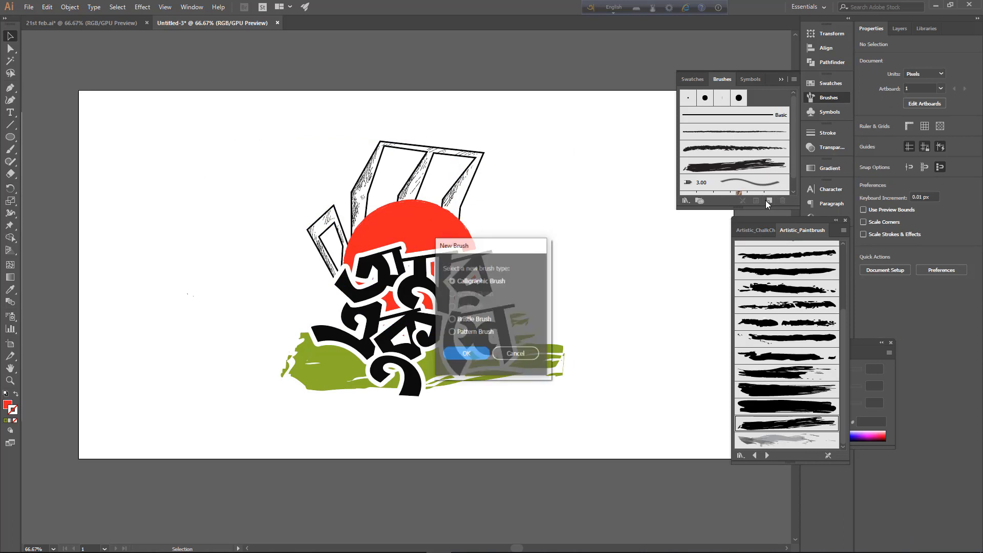
{"action": "left_click", "coordinate": [468, 353]}
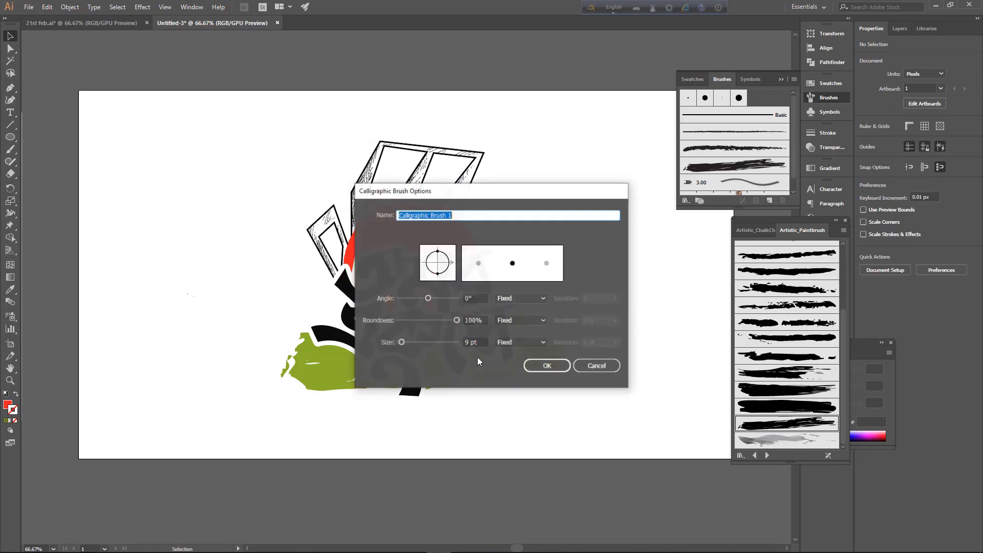
{"action": "left_click", "coordinate": [510, 343]}
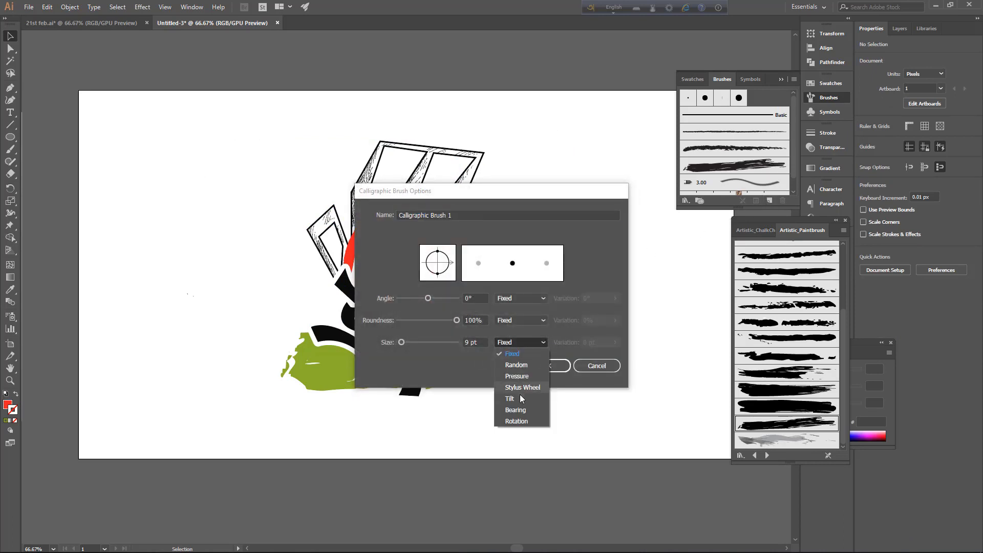
{"action": "left_click", "coordinate": [520, 372]}
{"action": "left_click", "coordinate": [615, 343]}
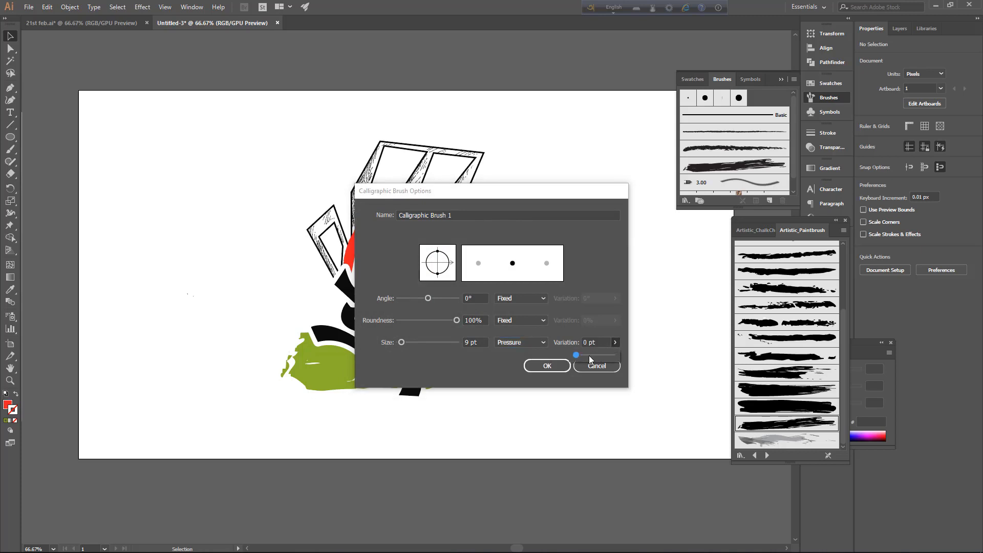
{"action": "left_click", "coordinate": [546, 365]}
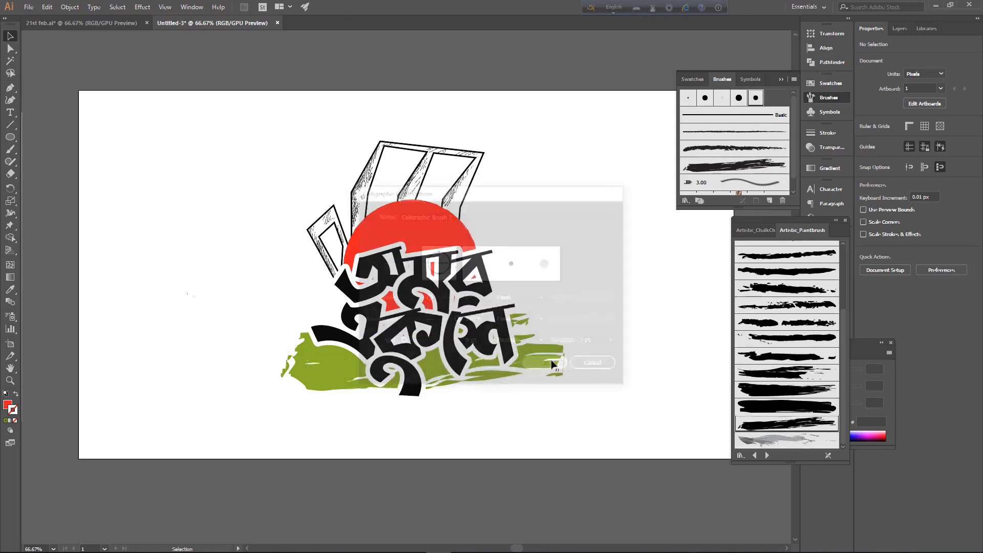
- Paint trial strokes with the new calligraphic brush beside the artwork and undo them
{"action": "key", "text": "b"}
{"action": "mouse_move", "coordinate": [572, 211]}
{"action": "left_mouse_down"}
{"action": "mouse_move", "coordinate": [588, 287]}
{"action": "mouse_move", "coordinate": [509, 529]}
{"action": "left_mouse_up"}
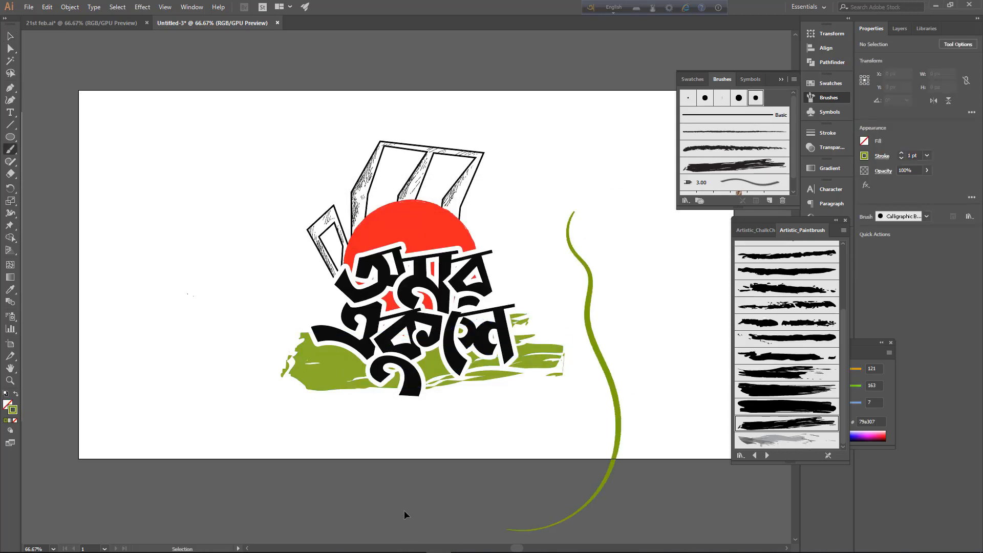
{"action": "key", "text": "ctrl+z"}
{"action": "key", "text": "ctrl+1"}
{"action": "left_click_drag", "start_coordinate": [119, 320], "coordinate": [285, 502]}
{"action": "key", "text": "ctrl+z"}
{"action": "key", "text": "ctrl+equal"}
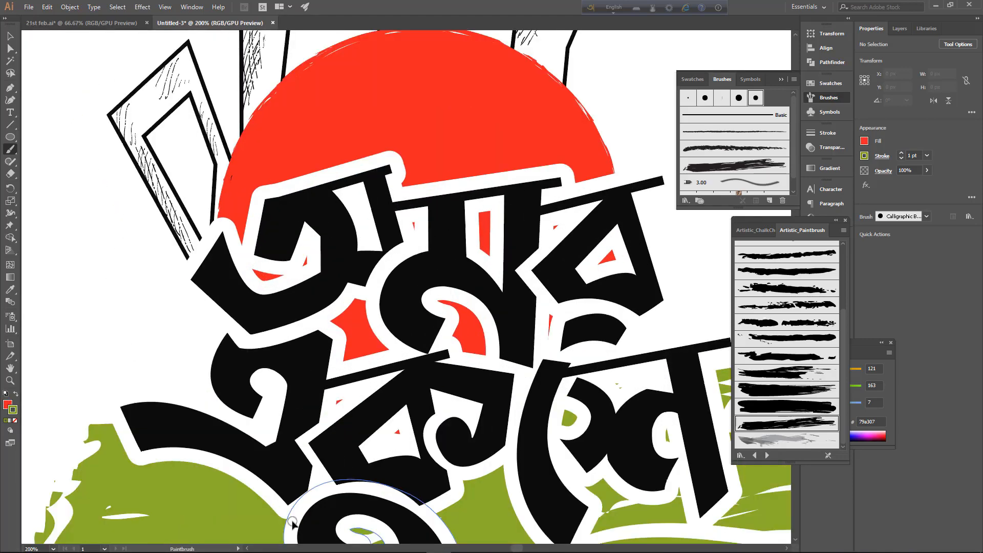
- Set a red stroke with no fill and paint splatter dots above the upper right edge of the red circle
{"action": "left_click_drag", "start_coordinate": [208, 218], "coordinate": [373, 265]}
{"action": "left_click_drag", "start_coordinate": [488, 147], "coordinate": [434, 207]}
{"action": "key", "text": "slash"}
{"action": "key", "text": "b"}
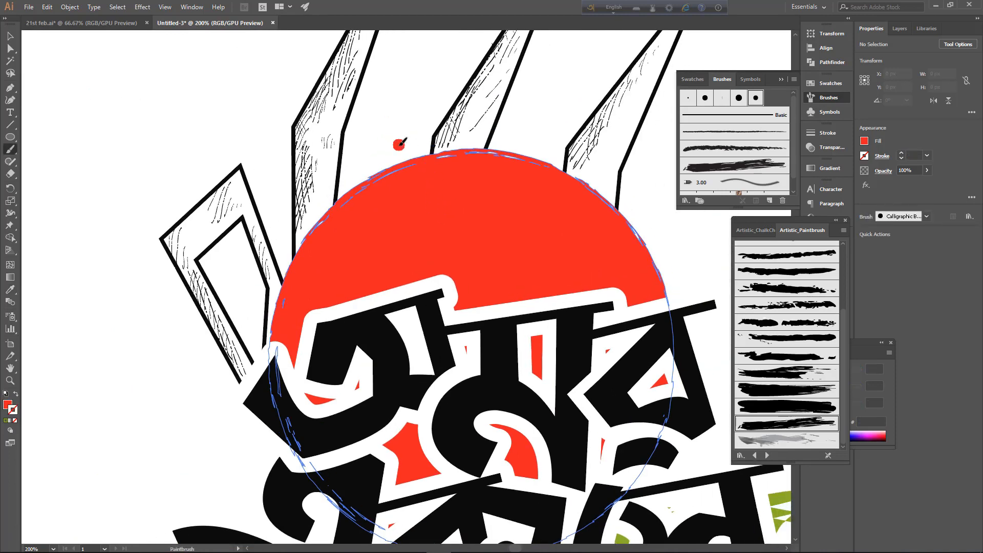
{"action": "key", "text": "ctrl+shift+a"}
{"action": "key", "text": "shift+x"}
{"action": "left_click", "coordinate": [553, 160]}
{"action": "left_click", "coordinate": [544, 145]}
{"action": "left_click", "coordinate": [538, 155]}
{"action": "left_click", "coordinate": [548, 131]}
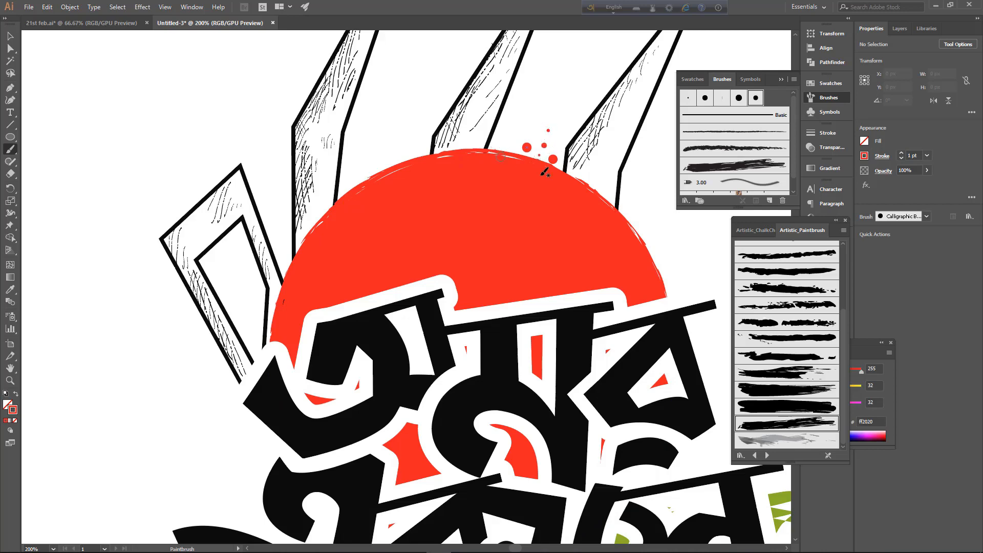
- Paint more red splatter dots of varying size along the right edge of the circle
{"action": "left_click", "coordinate": [644, 242]}
{"action": "left_click", "coordinate": [654, 222]}
{"action": "left_click", "coordinate": [641, 226]}
{"action": "left_click", "coordinate": [663, 252]}
{"action": "left_click", "coordinate": [671, 257]}
{"action": "left_click", "coordinate": [691, 260]}
- Sample the lettering's black (0c0c0c) as stroke colour and paint small dots above the left end of the second word
{"action": "left_click_drag", "start_coordinate": [463, 342], "coordinate": [489, 224]}
{"action": "left_click_drag", "start_coordinate": [275, 395], "coordinate": [310, 279]}
{"action": "key", "text": "i"}
{"action": "left_click", "coordinate": [288, 276]}
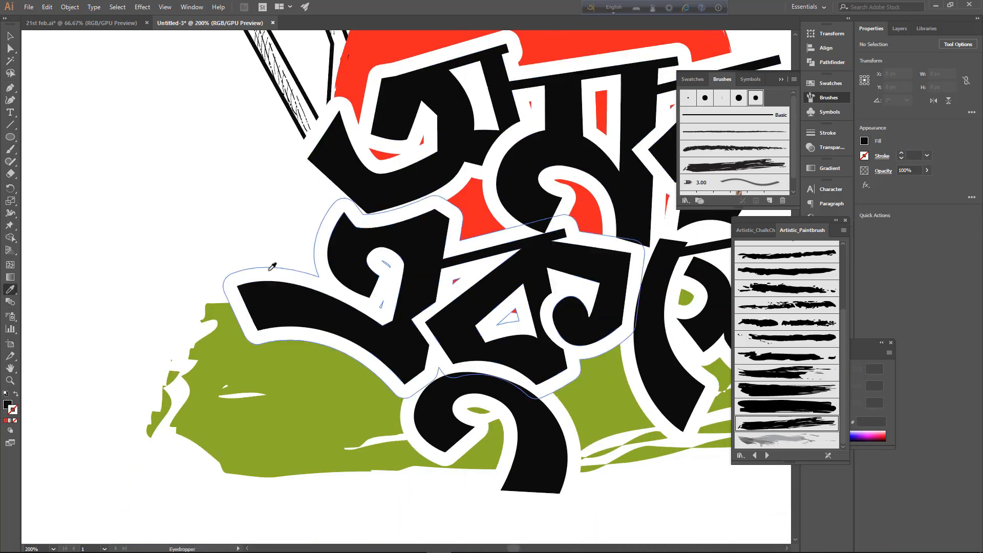
{"action": "key", "text": "b"}
{"action": "key", "text": "shift+x"}
{"action": "left_click", "coordinate": [244, 262]}
{"action": "left_click", "coordinate": [266, 267]}
{"action": "left_click", "coordinate": [234, 296]}
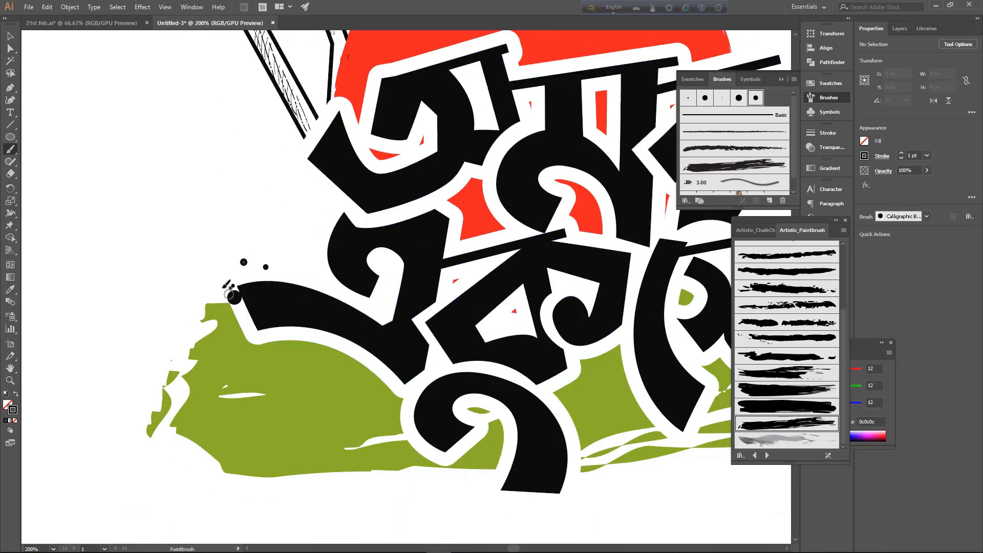
{"action": "key", "text": "ctrl+z"}
{"action": "left_click", "coordinate": [279, 266]}
{"action": "left_click", "coordinate": [272, 253]}
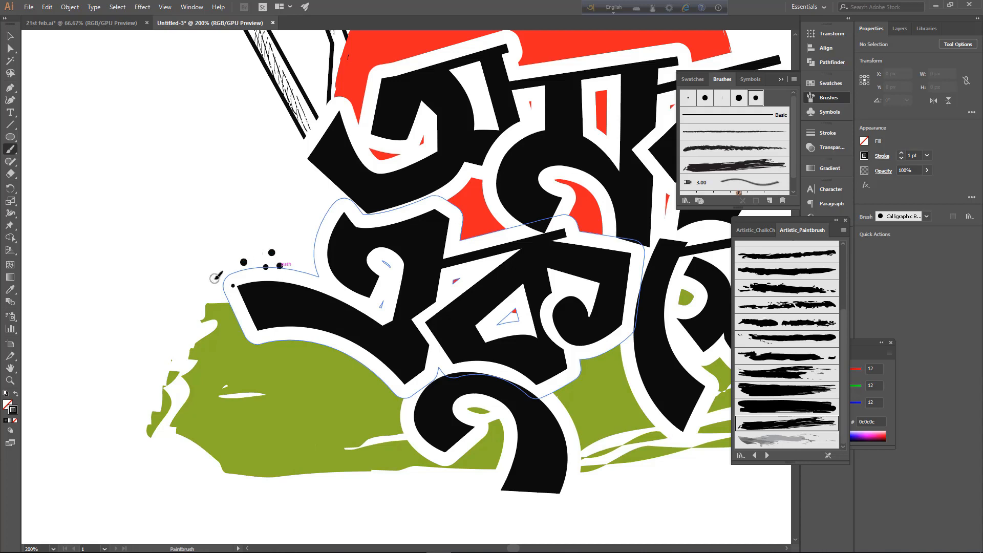
- Switch to the 21st feb.ai document and paint small black flying birds above the monument's left column
{"action": "key", "text": "ctrl+0"}
{"action": "key", "text": "ctrl+Tab"}
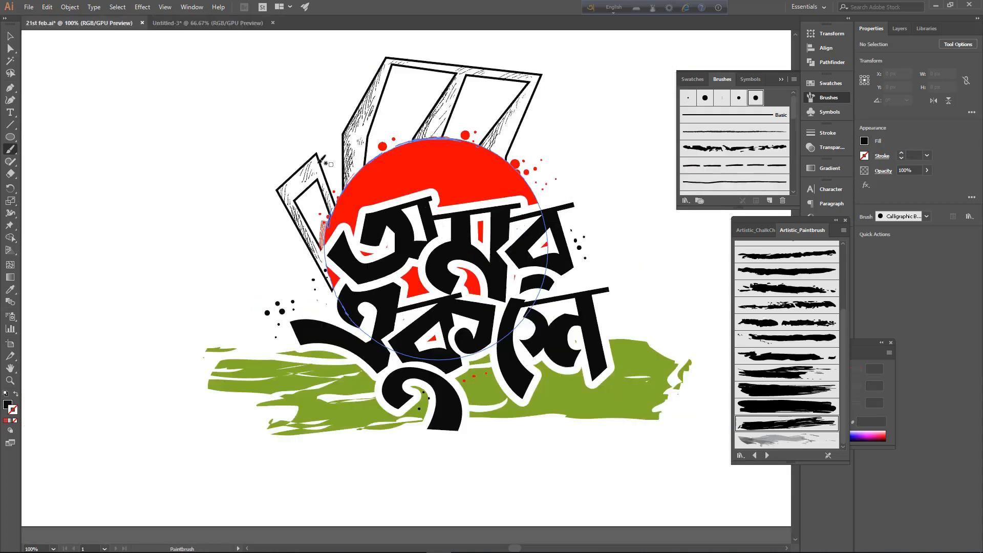
{"action": "key", "text": "shift+x"}
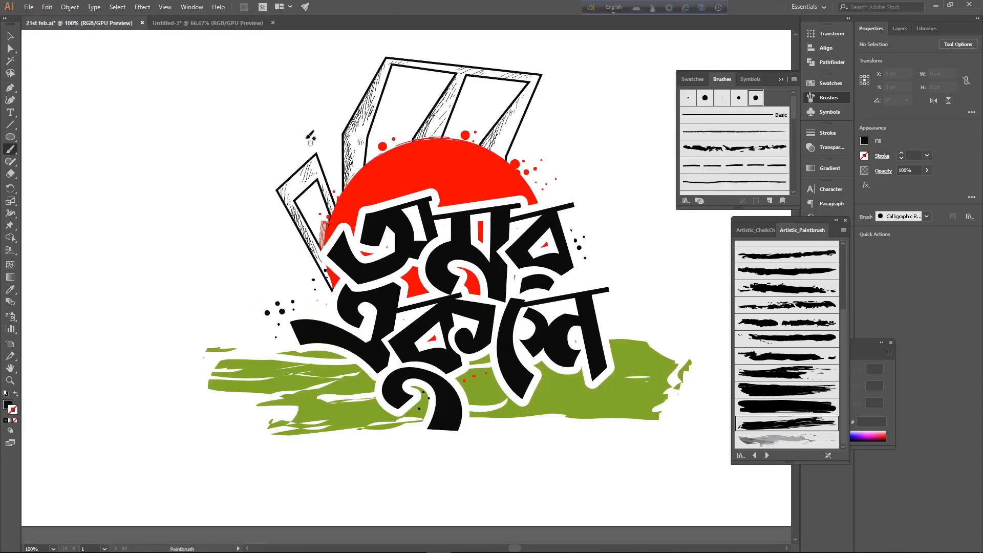
{"action": "mouse_move", "coordinate": [302, 136]}
{"action": "left_mouse_down"}
{"action": "mouse_move", "coordinate": [310, 144]}
{"action": "mouse_move", "coordinate": [325, 128]}
{"action": "left_mouse_up"}
{"action": "key", "text": "ctrl+z"}
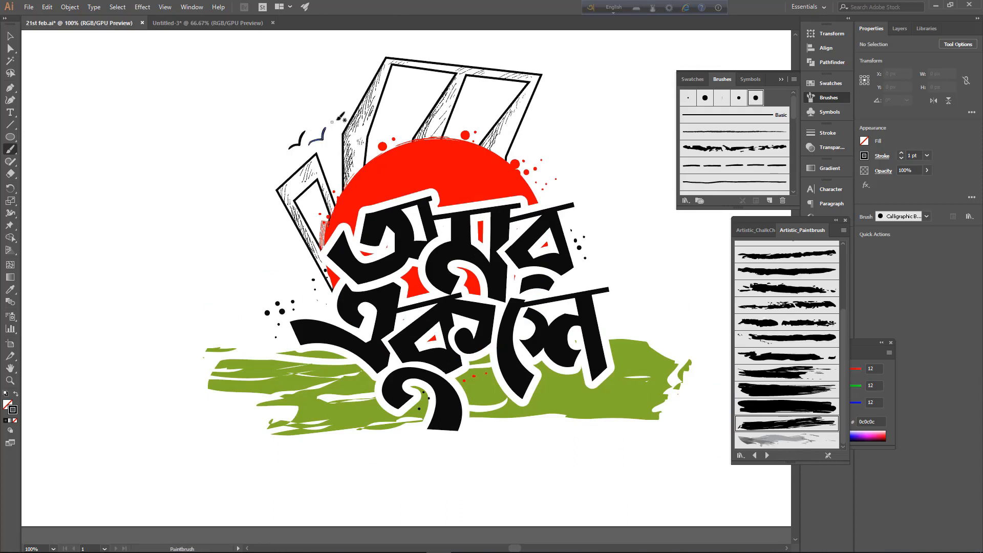
{"action": "key", "text": "ctrl+minus"}
{"action": "key", "text": "ctrl+minus"}
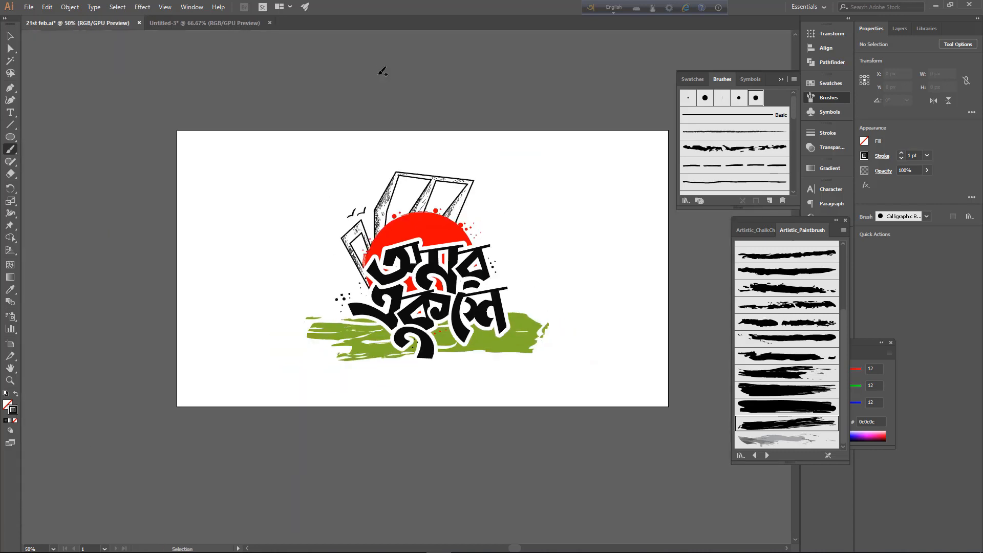
{"action": "key", "text": "ctrl+plus"}
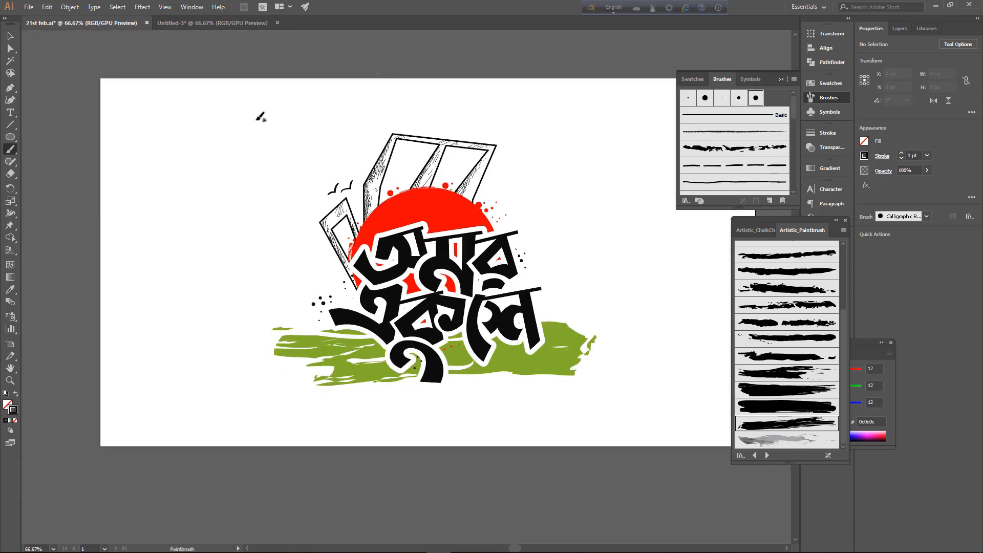
- Preview the paper_texture_12 image from the desktop in the photo viewer and close it
{"action": "key", "text": "v"}
{"action": "key", "text": "super+d"}
{"action": "left_click", "coordinate": [799, 225]}
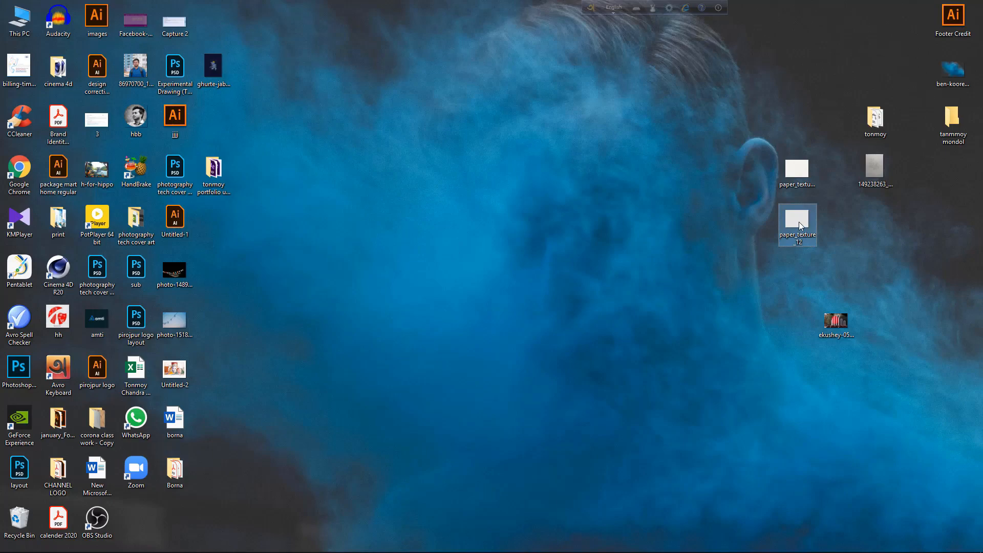
{"action": "double_click", "coordinate": [800, 222]}
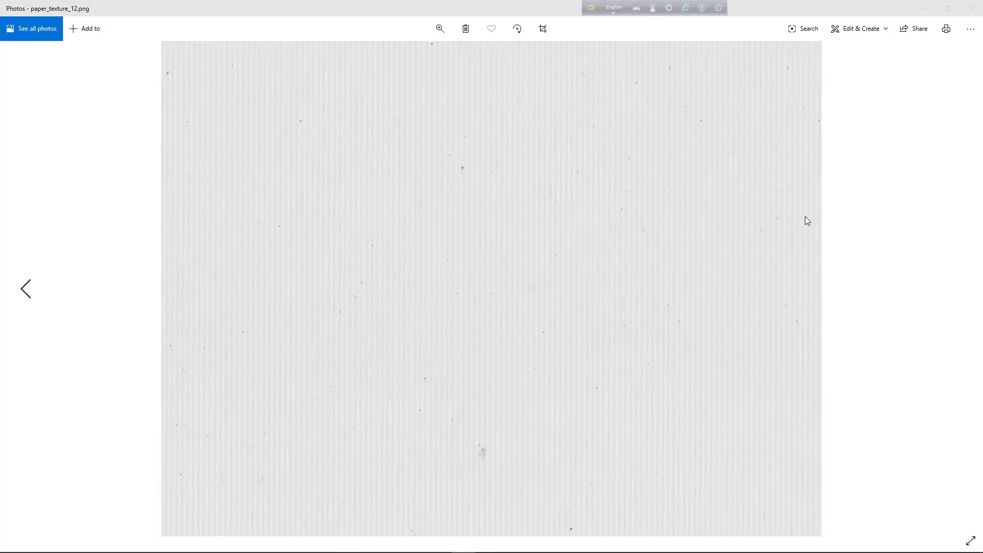
{"action": "left_click", "coordinate": [967, 7]}
{"action": "double_click", "coordinate": [790, 222]}
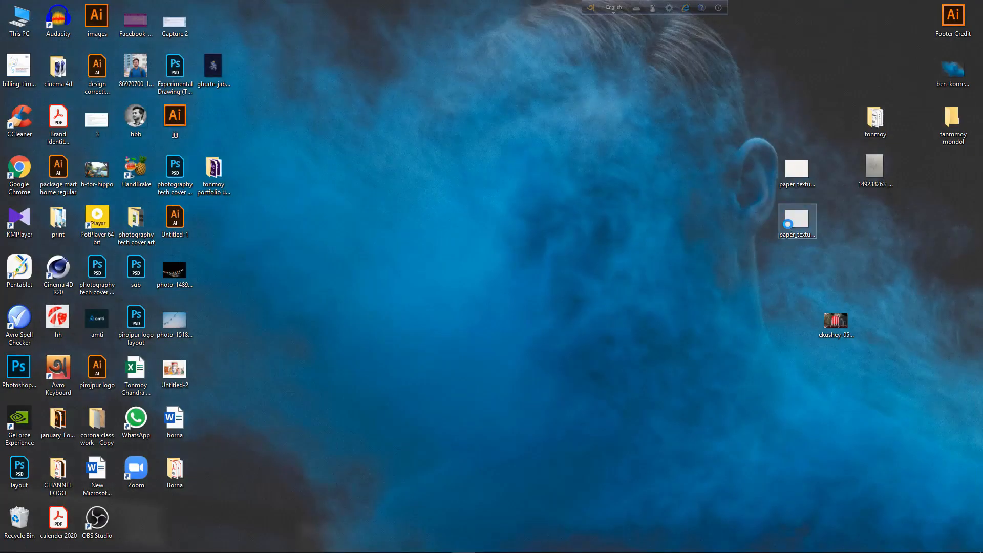
{"action": "left_click", "coordinate": [970, 8]}
- Place paper_texture_12 from the desktop into 21st feb.ai, enlarge it to 1312 × 984 px over the artwork and embed it
{"action": "left_click_drag", "start_coordinate": [799, 222], "coordinate": [604, 327]}
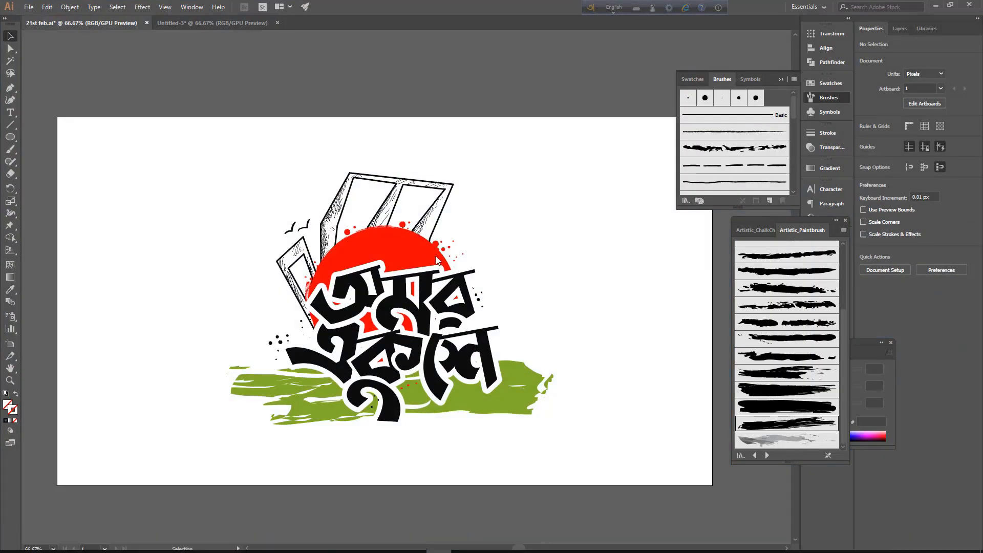
{"action": "left_click_drag", "start_coordinate": [504, 208], "coordinate": [664, 87]}
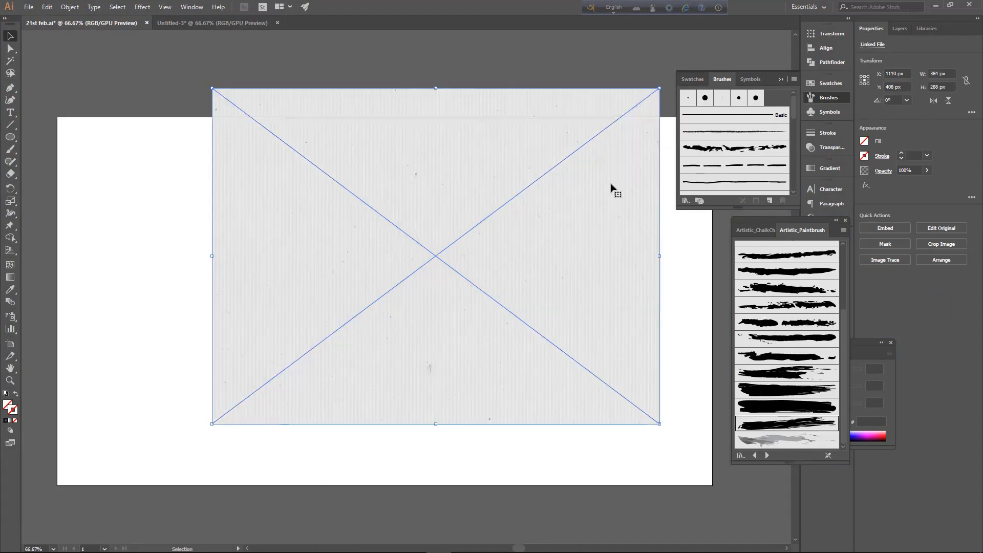
{"action": "left_click_drag", "start_coordinate": [639, 204], "coordinate": [592, 252]}
{"action": "left_click", "coordinate": [876, 228]}
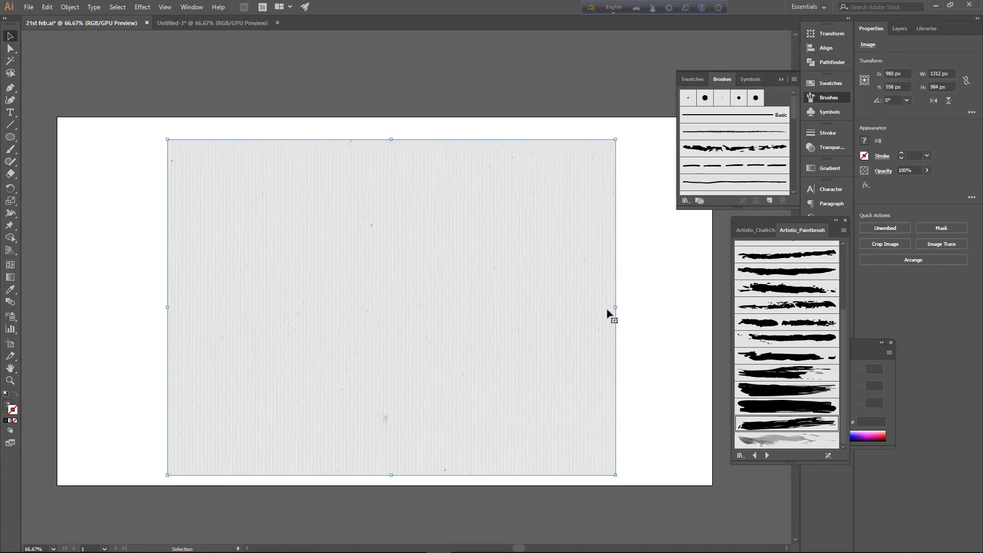
- Stretch the paper texture to cover the artboard at 1920 × 1080.75 px and send it behind the artwork
{"action": "mouse_move", "coordinate": [616, 476]}
{"action": "left_mouse_down"}
{"action": "mouse_move", "coordinate": [636, 483]}
{"action": "mouse_move", "coordinate": [627, 483]}
{"action": "left_mouse_up"}
{"action": "left_click_drag", "start_coordinate": [609, 446], "coordinate": [605, 441]}
{"action": "left_click_drag", "start_coordinate": [627, 478], "coordinate": [637, 487]}
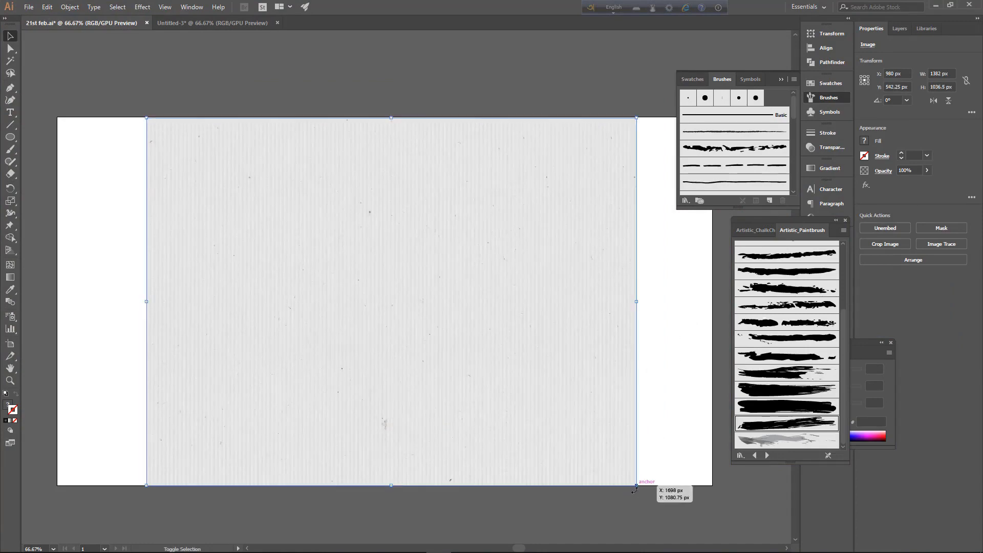
{"action": "left_click_drag", "start_coordinate": [149, 301], "coordinate": [57, 297]}
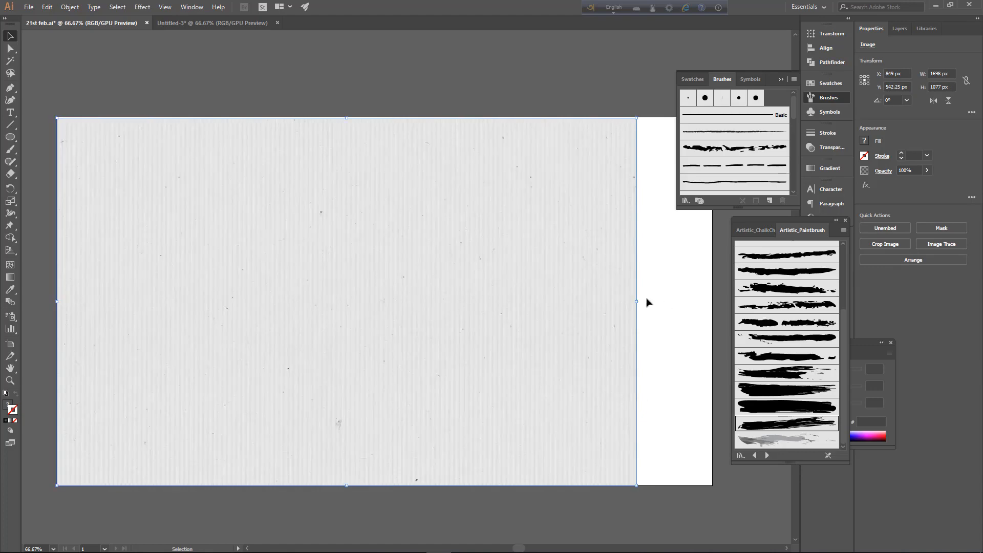
{"action": "left_click_drag", "start_coordinate": [636, 303], "coordinate": [712, 303]}
{"action": "left_click_drag", "start_coordinate": [387, 118], "coordinate": [386, 117]}
{"action": "right_click", "coordinate": [445, 218]}
{"action": "mouse_move", "coordinate": [481, 307]}
{"action": "left_click", "coordinate": [570, 338]}
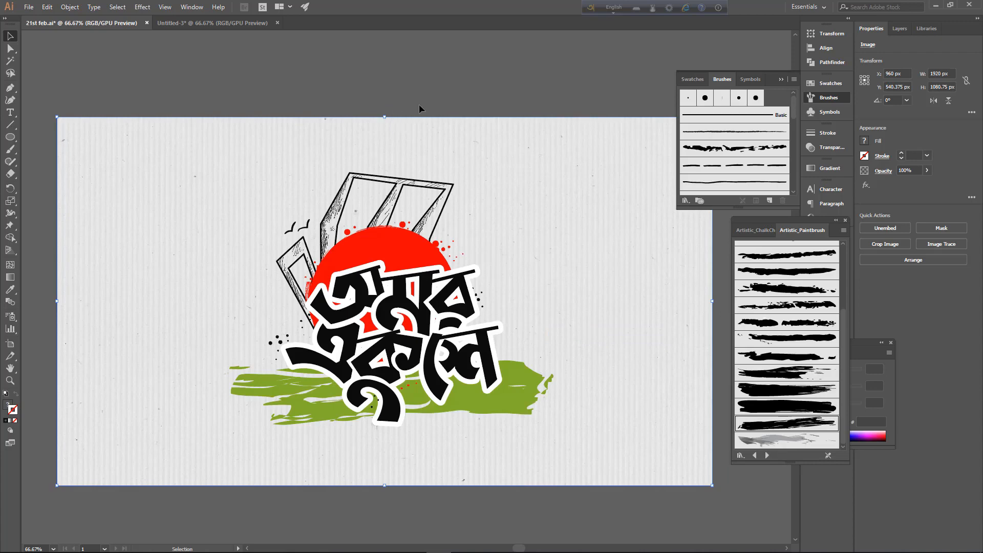
- Lower the paper texture's opacity to 38%
{"action": "left_click", "coordinate": [927, 170]}
{"action": "left_click_drag", "start_coordinate": [924, 183], "coordinate": [904, 186]}
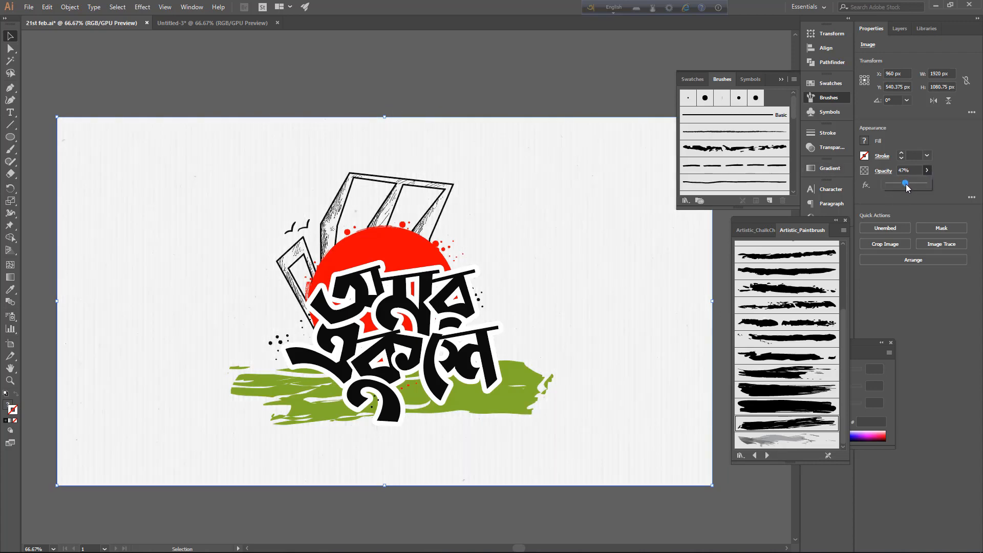
{"action": "left_click_drag", "start_coordinate": [904, 185], "coordinate": [902, 185]}
{"action": "left_click", "coordinate": [383, 49]}
{"action": "left_click", "coordinate": [403, 77]}
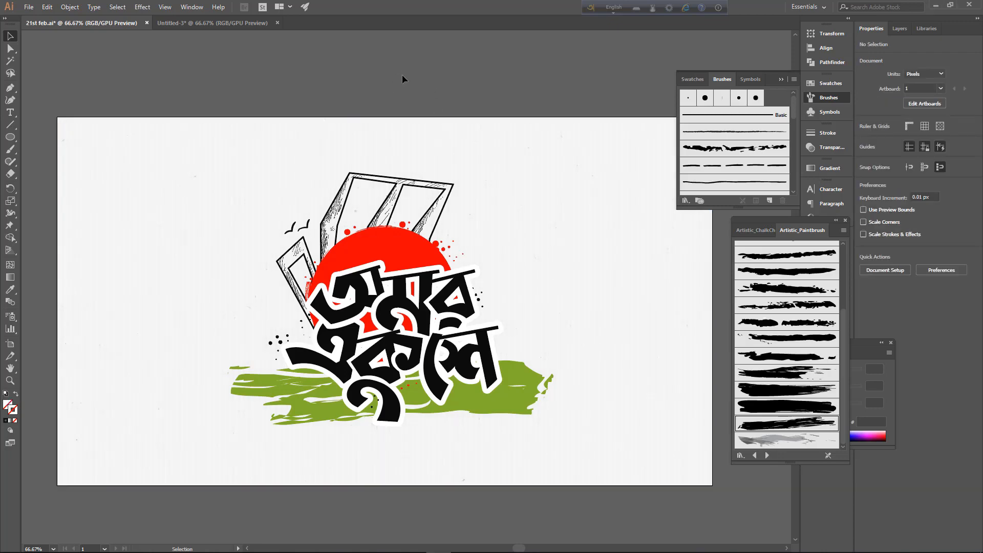
{"action": "left_click", "coordinate": [490, 126]}
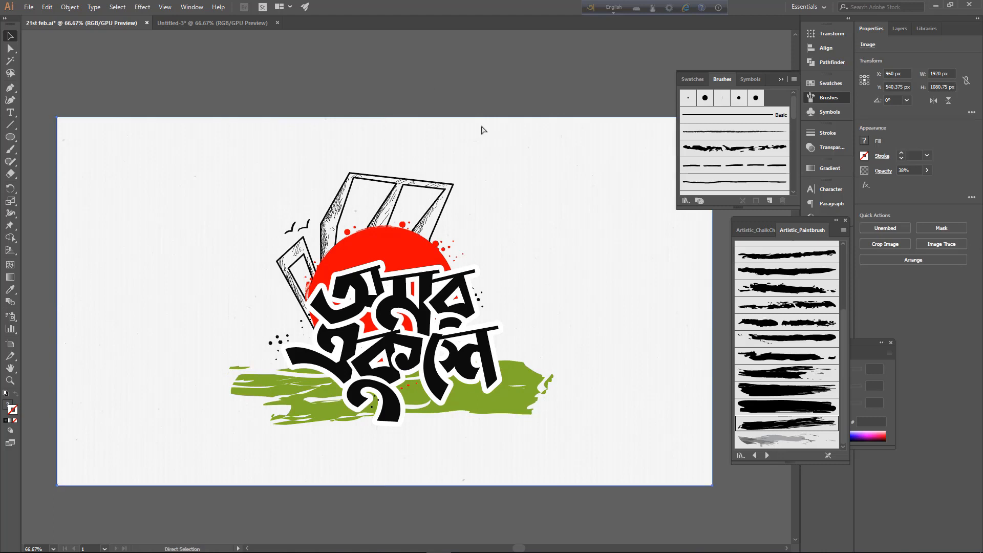
- Try the Overlay blend mode on the green brush stroke and offset a copy slightly up and right, to about X 983, Y 789 px
{"action": "left_click", "coordinate": [481, 95]}
{"action": "left_click", "coordinate": [499, 402]}
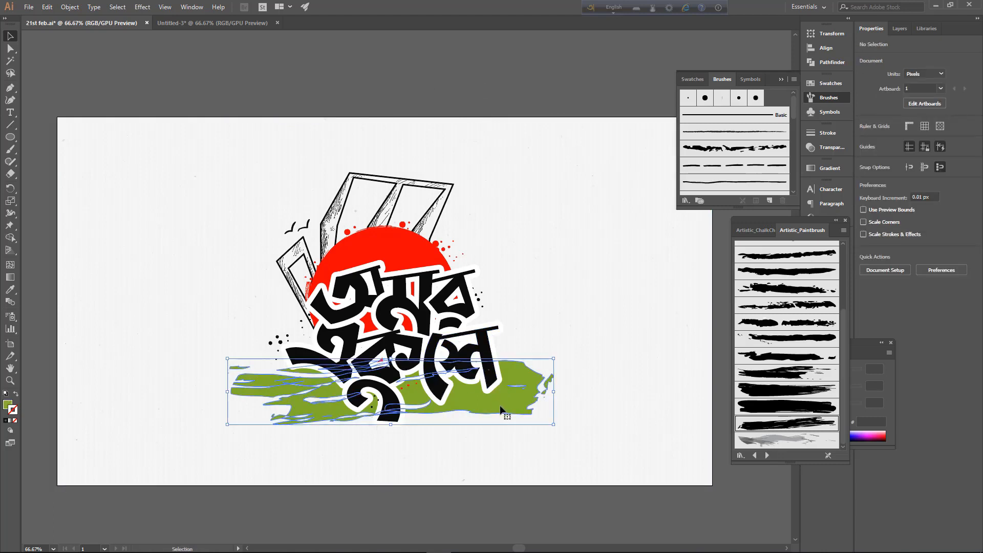
{"action": "left_click", "coordinate": [827, 147]}
{"action": "left_click", "coordinate": [705, 146]}
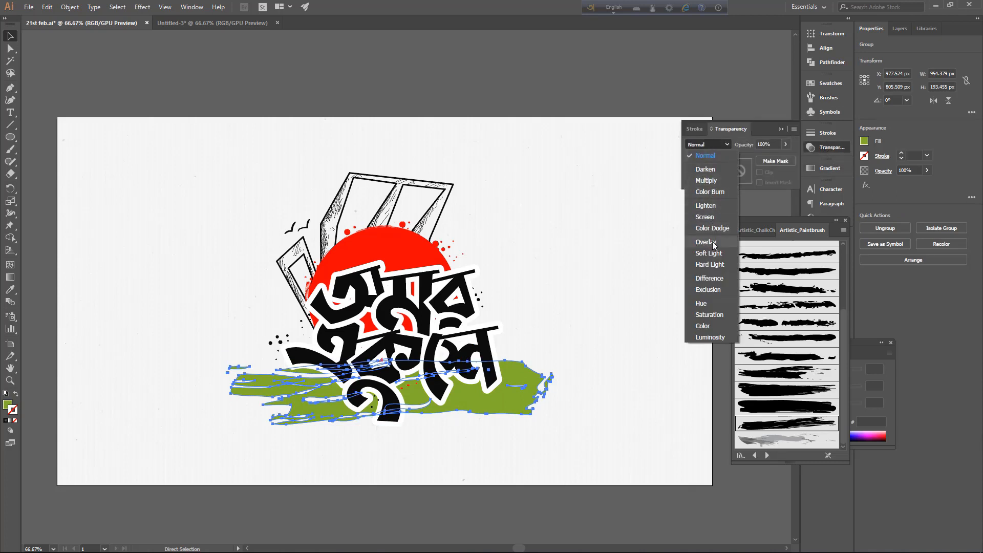
{"action": "left_click", "coordinate": [712, 243]}
{"action": "left_click_drag", "start_coordinate": [507, 391], "coordinate": [509, 395]}
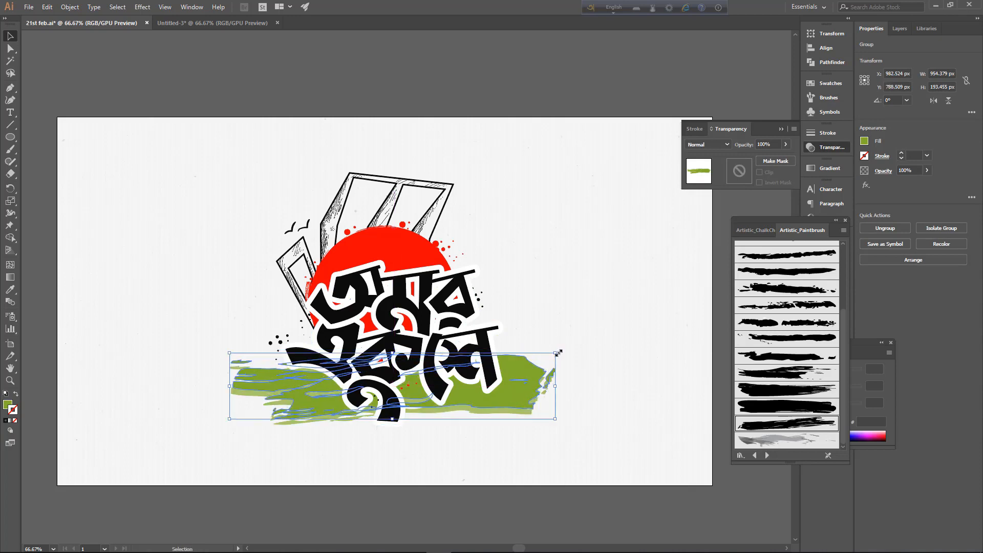
- Apply a darkening blend mode to the offset copy of the green brush stroke for a layered two-tone green
{"action": "left_click", "coordinate": [705, 145]}
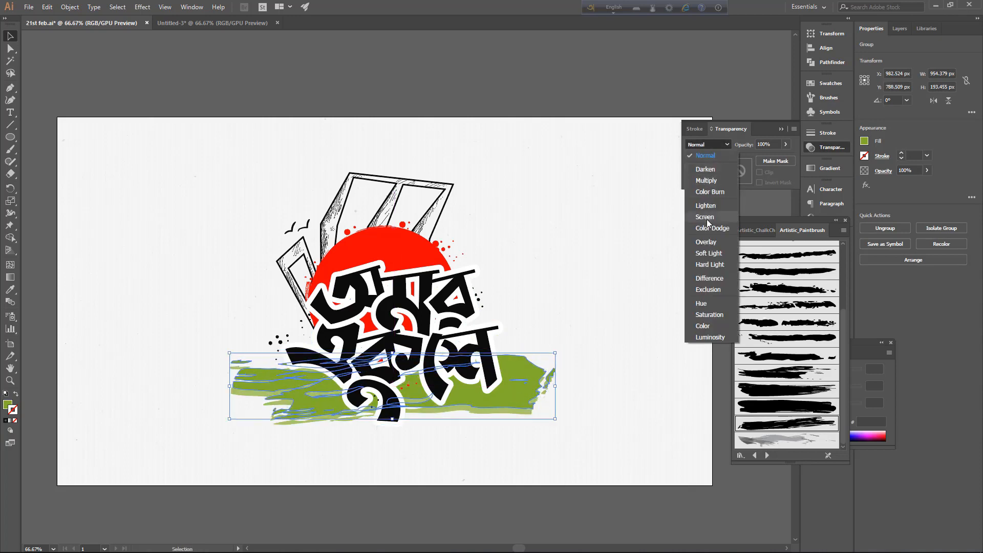
{"action": "left_click", "coordinate": [671, 215]}
{"action": "left_click", "coordinate": [645, 264]}
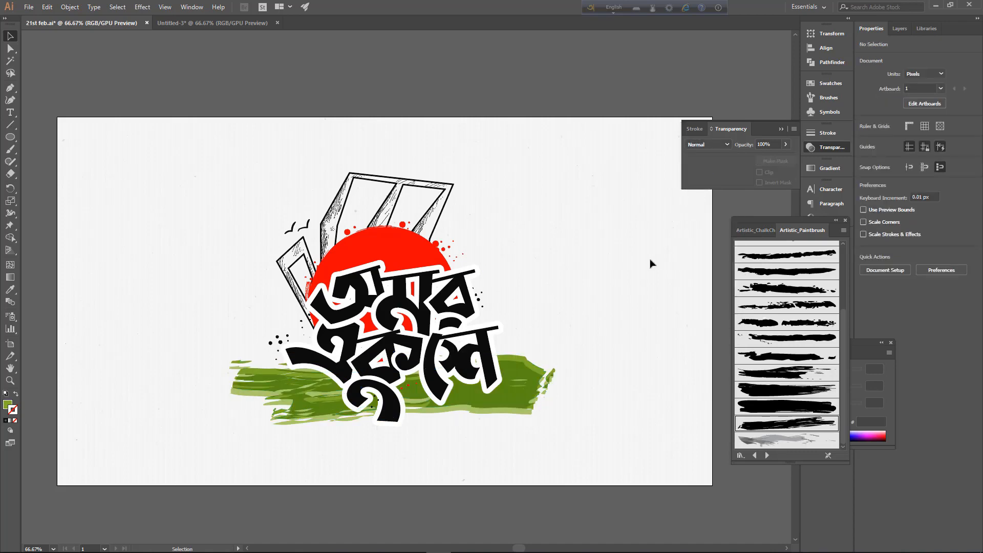
- Scale the dark green copy down to end beneath the right side of the lettering, and shift it slightly right and down over the lighter stroke
{"action": "key", "text": "ctrl+minus"}
{"action": "key", "text": "ctrl+minus"}
{"action": "key", "text": "ctrl+plus"}
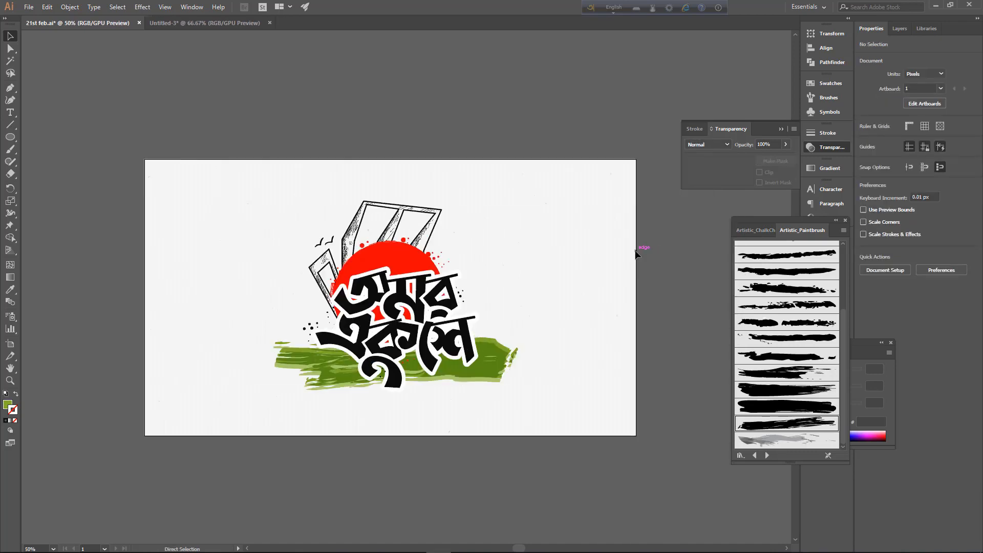
{"action": "key", "text": "ctrl+plus"}
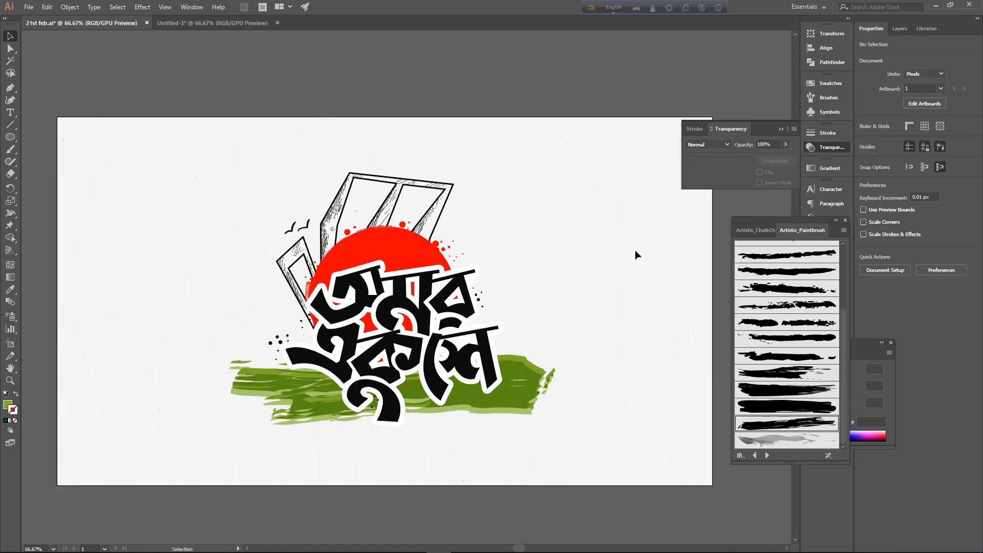
{"action": "left_click", "coordinate": [526, 398]}
{"action": "mouse_move", "coordinate": [555, 360]}
{"action": "left_mouse_down"}
{"action": "mouse_move", "coordinate": [552, 400]}
{"action": "mouse_move", "coordinate": [527, 418]}
{"action": "mouse_move", "coordinate": [549, 441]}
{"action": "mouse_move", "coordinate": [523, 428]}
{"action": "left_mouse_up"}
{"action": "left_click", "coordinate": [527, 419]}
{"action": "left_click", "coordinate": [538, 453]}
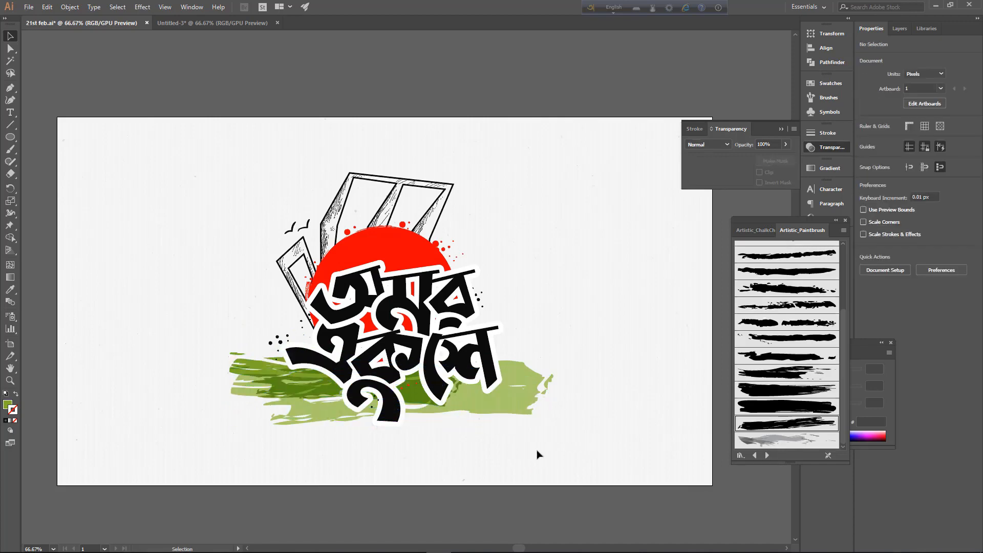
{"action": "left_click_drag", "start_coordinate": [310, 390], "coordinate": [323, 394]}
{"action": "left_click", "coordinate": [336, 456]}
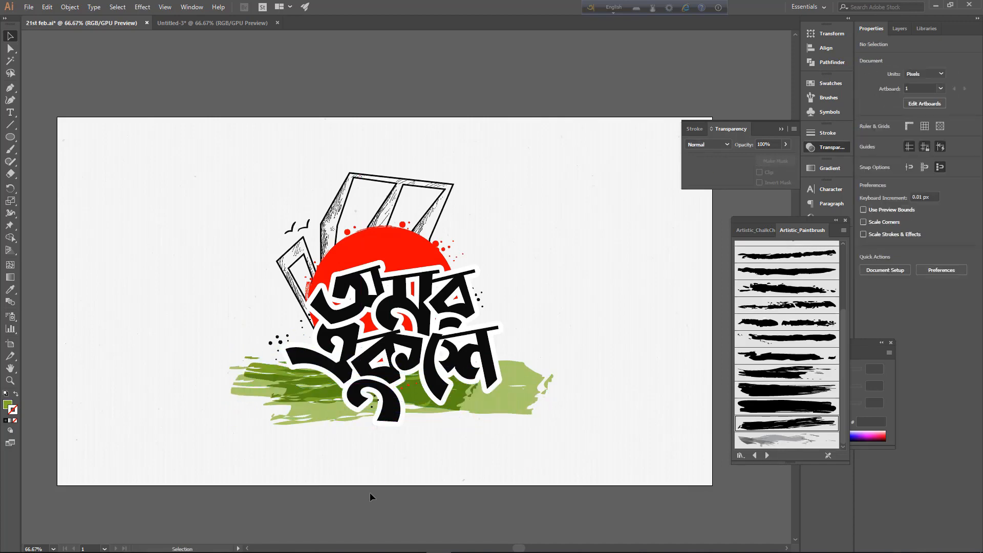
{"action": "key", "text": "ctrl+minus"}
{"action": "key", "text": "ctrl+minus"}
{"action": "key", "text": "ctrl+plus"}
{"action": "key", "text": "ctrl+plus"}
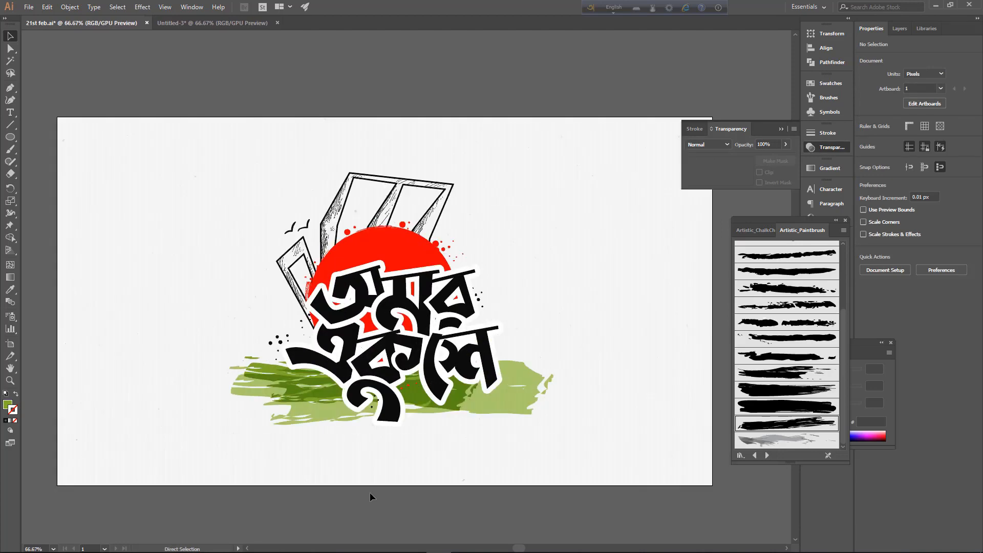